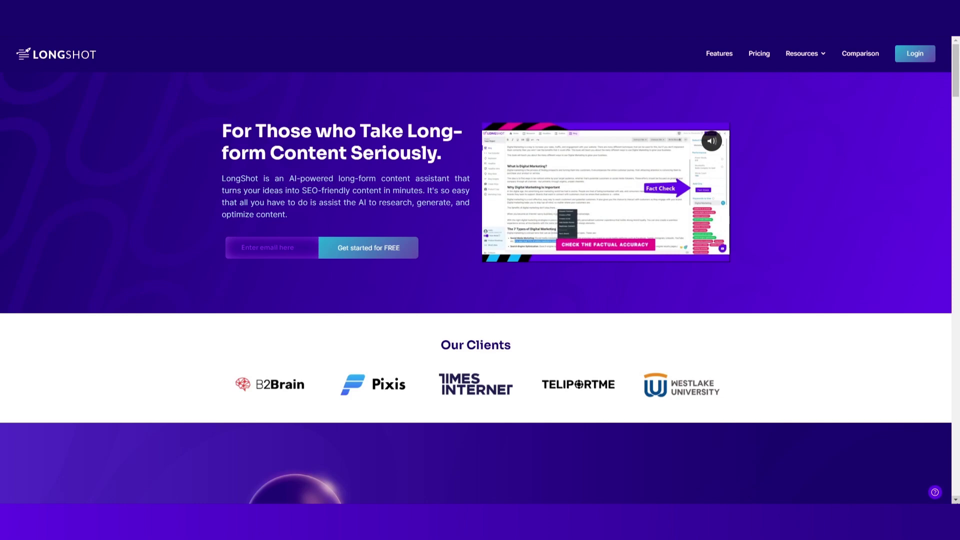
Step: Look through the LongShot home page, from the introduction and client logos to the feature sections, testimonials and footer
scroll(956, 98, "down", 5)
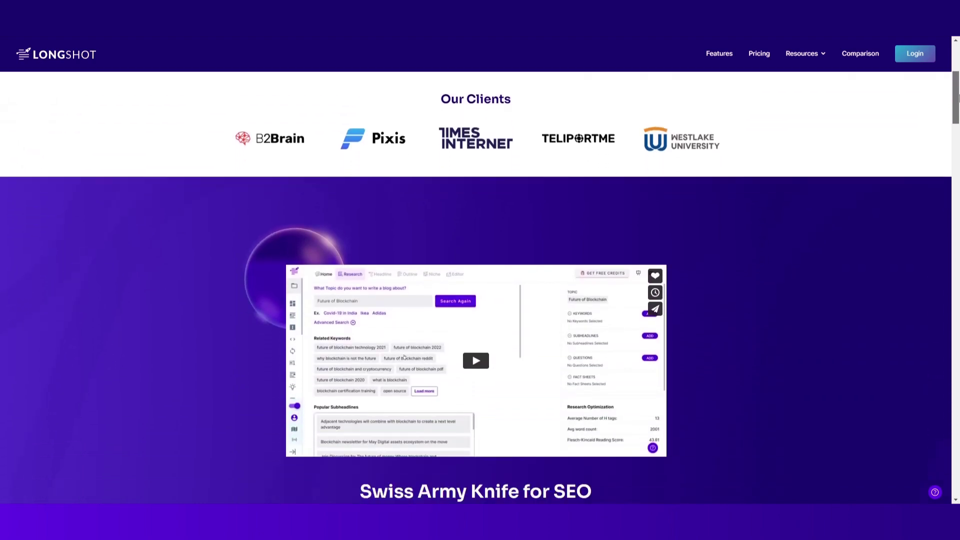
left_click_drag(957, 97, 942, 472)
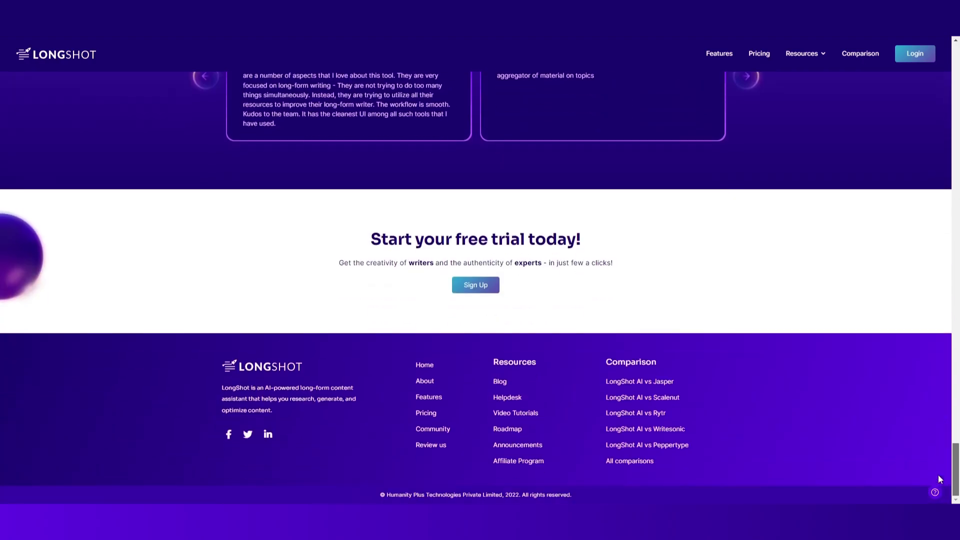
key("Home")
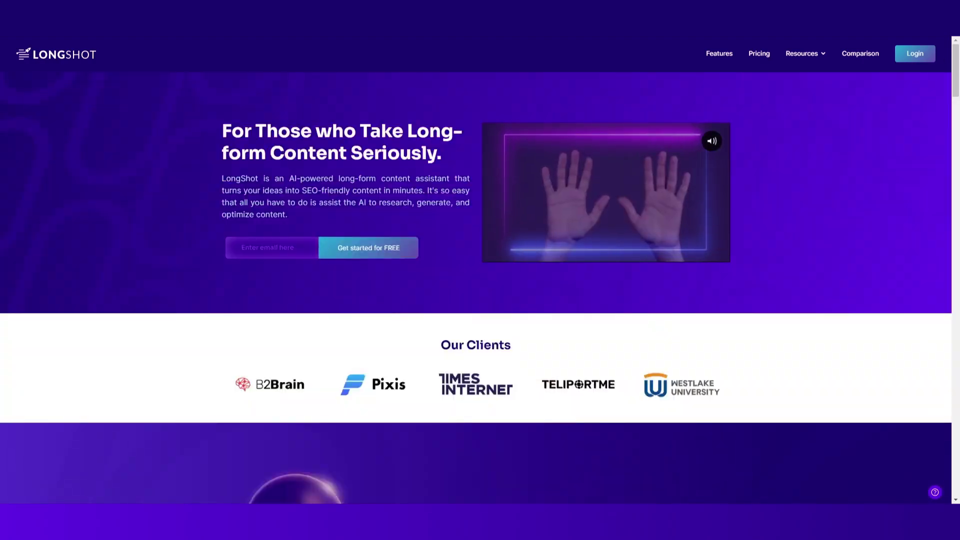
scroll(476, 287, "down", 15)
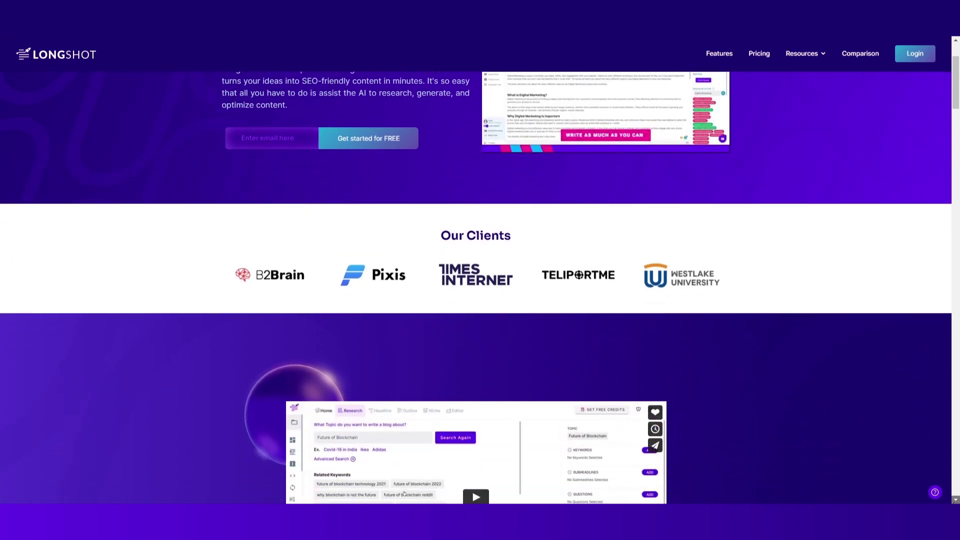
scroll(475, 288, "down", 15)
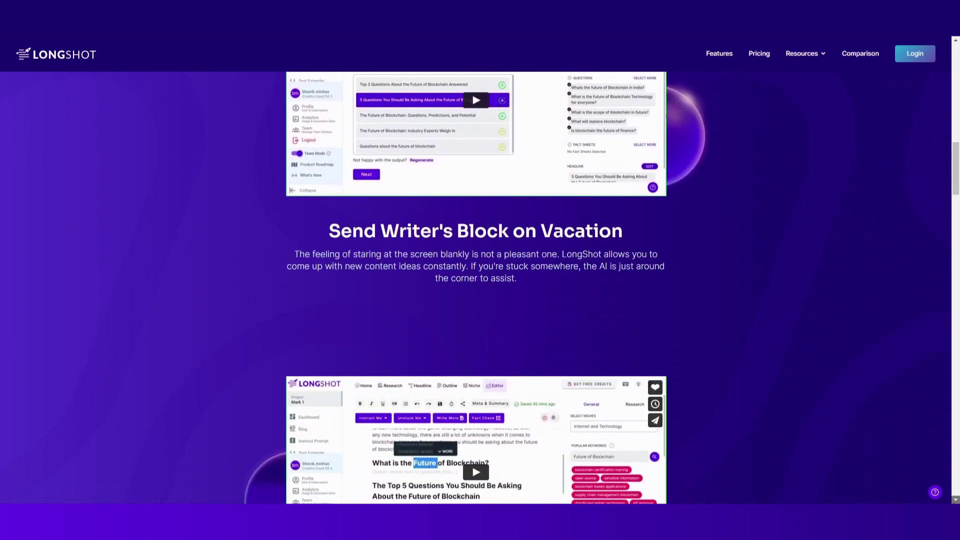
scroll(476, 287, "down", 10)
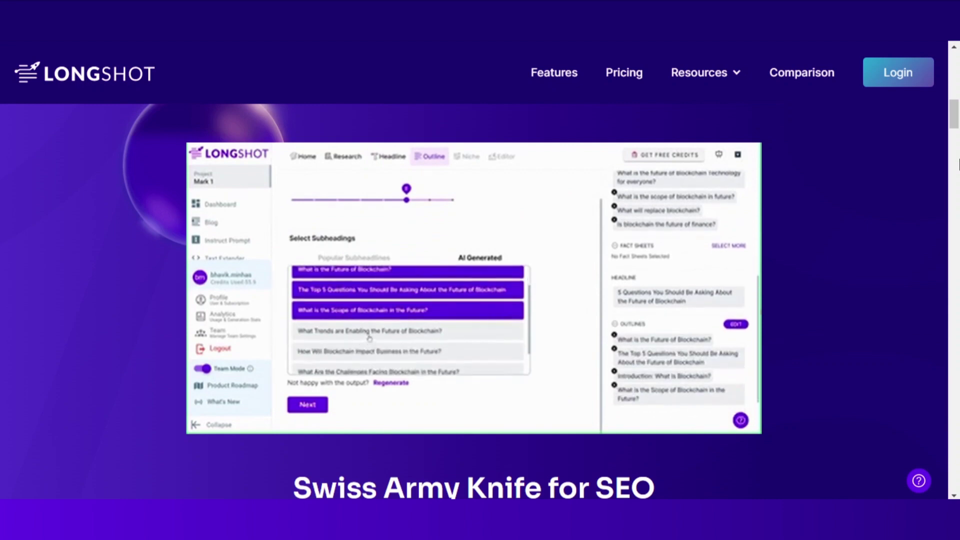
left_click_drag(956, 125, 958, 202)
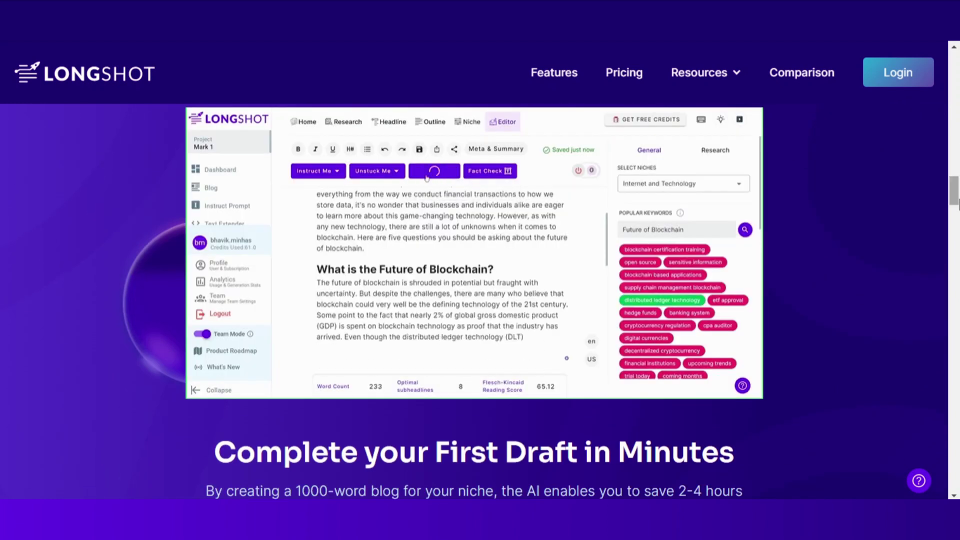
left_click_drag(957, 202, 955, 75)
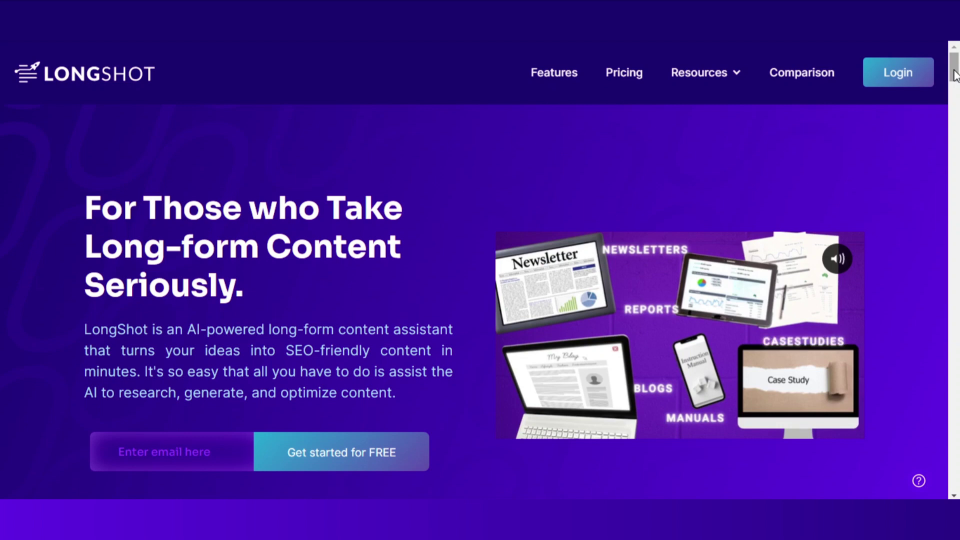
left_click_drag(955, 75, 958, 188)
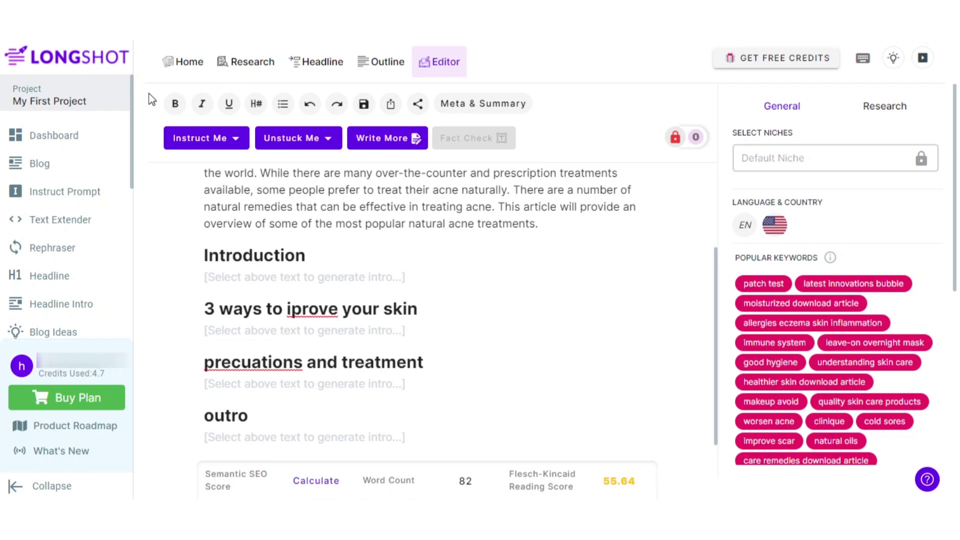
Step: Browse the list of writing tools available in the project, such as Rephraser, Blog Insights, Fact Check and Meta Description
scroll(133, 125, "down", 1)
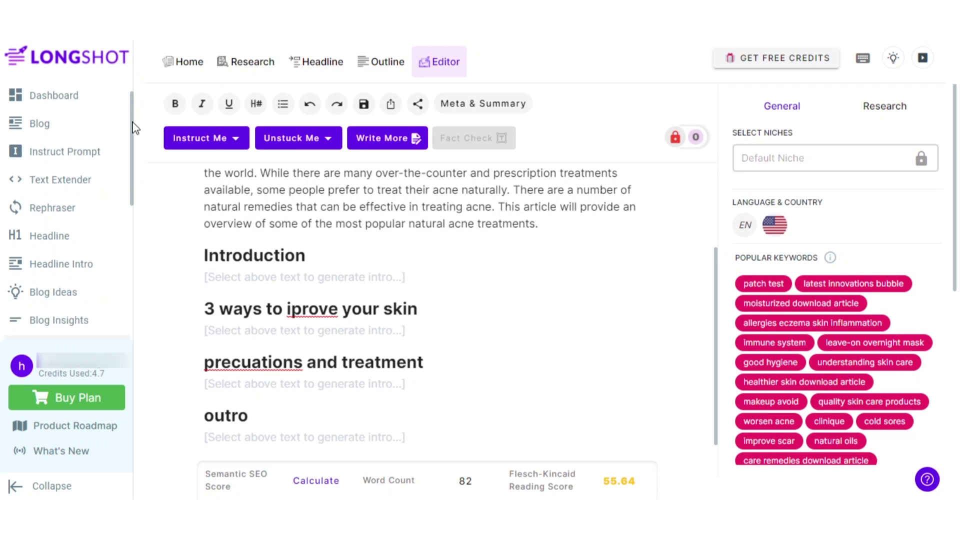
scroll(75, 127, "up", 1)
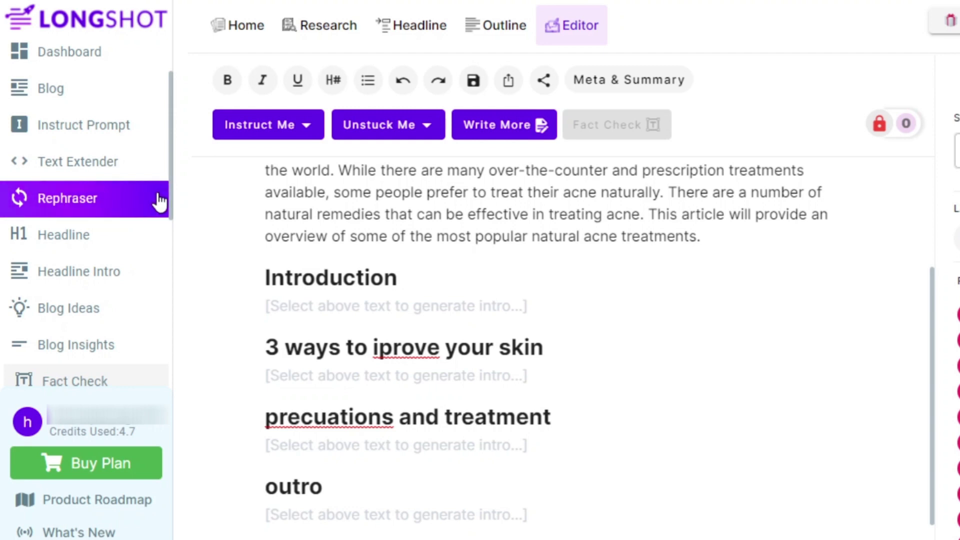
scroll(158, 203, "down", 1)
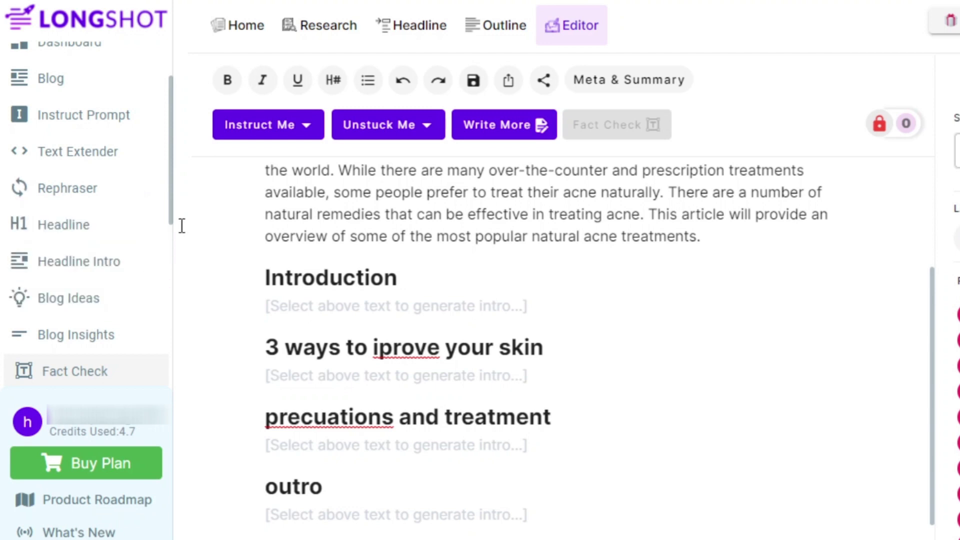
left_click_drag(170, 202, 172, 253)
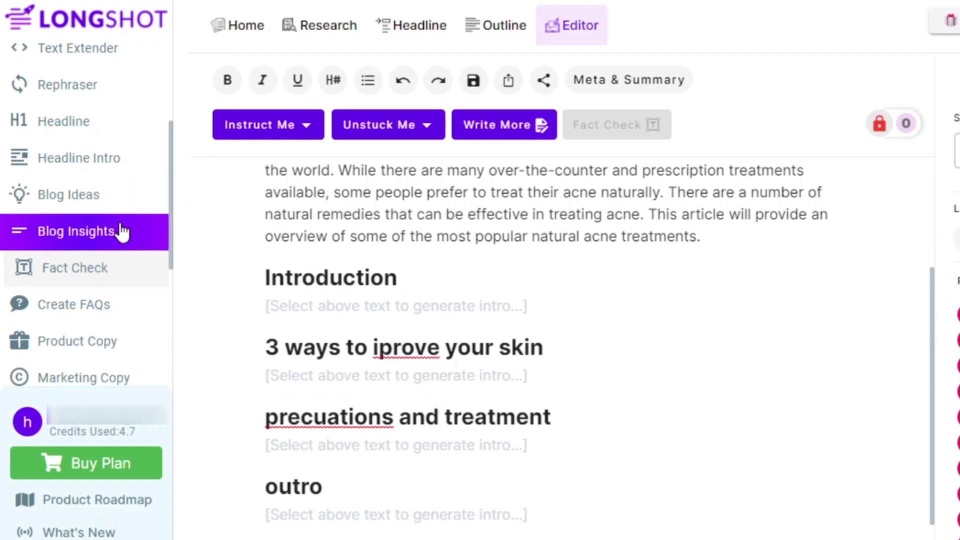
left_click_drag(169, 212, 169, 251)
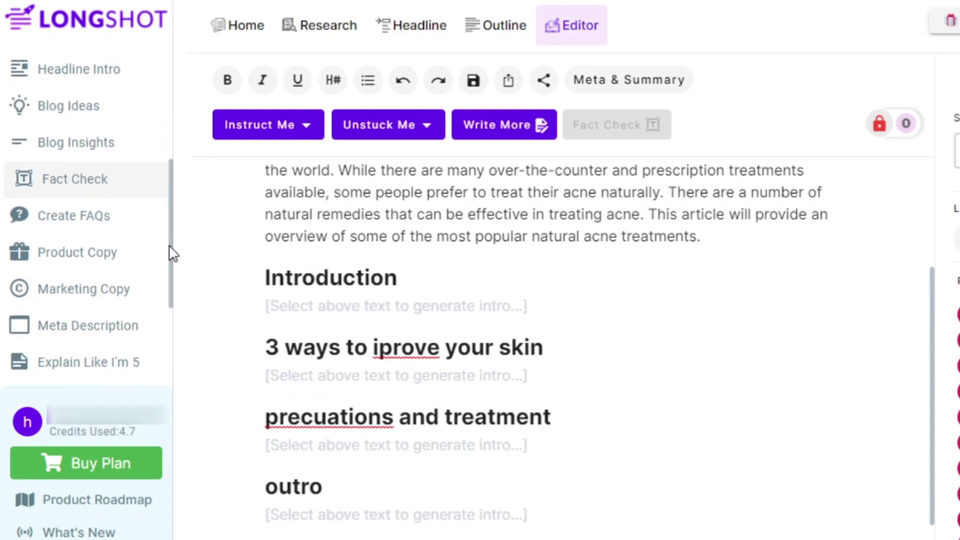
mouse_move(129, 179)
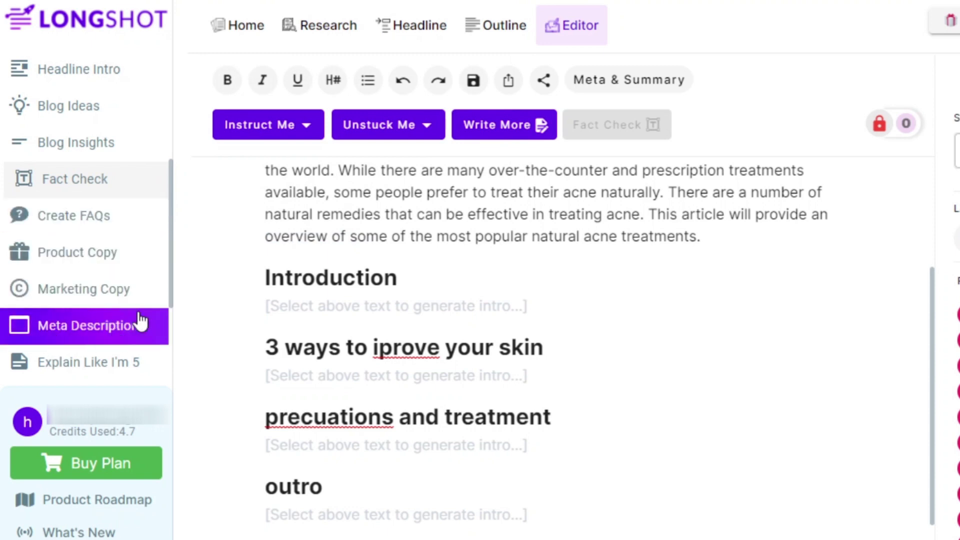
left_click_drag(175, 273, 161, 350)
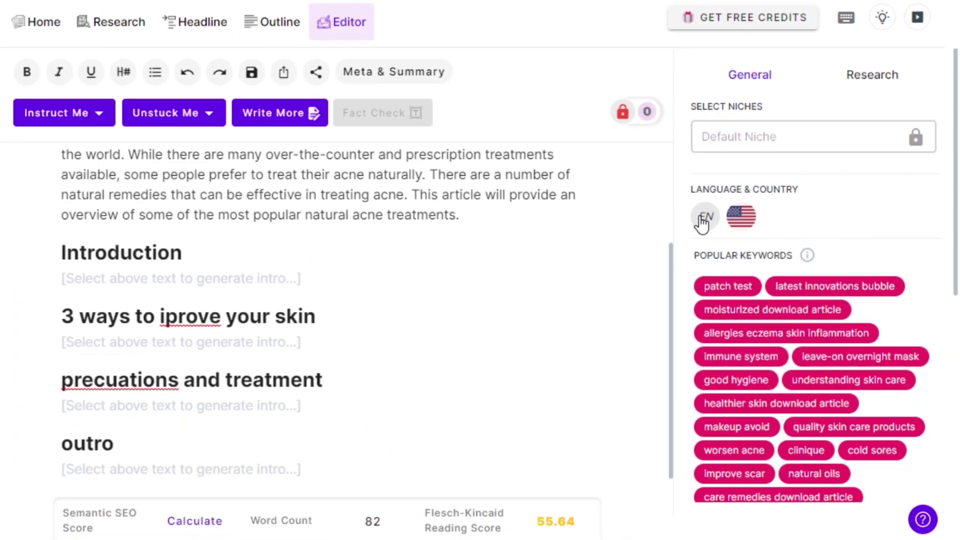
Step: Examine the acne article's general settings, covering the available content languages, popular keywords and niche selection
left_click(806, 240)
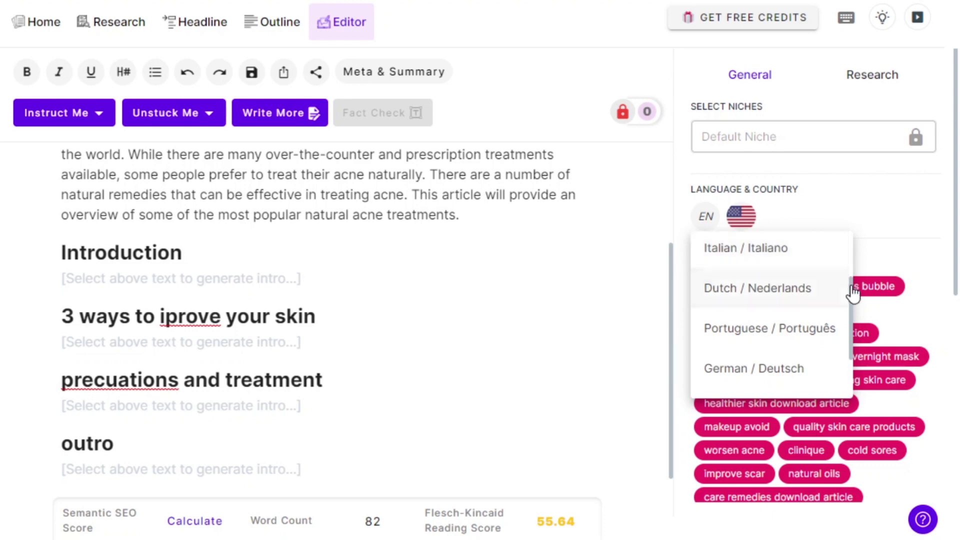
left_click_drag(853, 299, 851, 349)
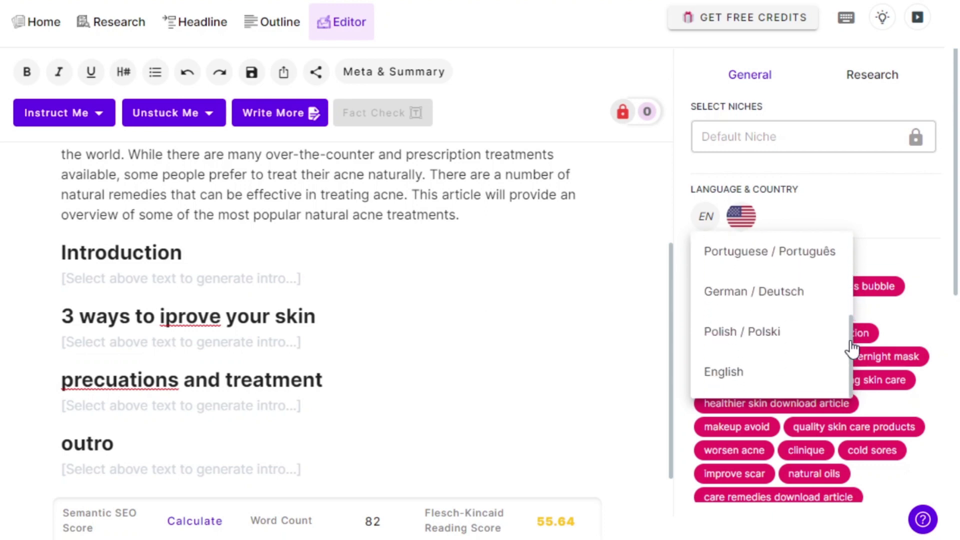
left_click(817, 217)
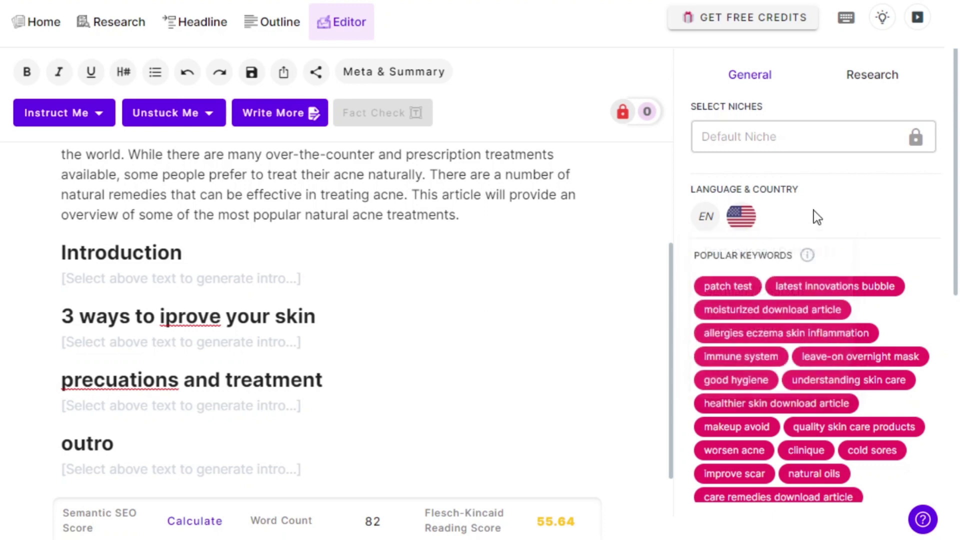
left_click(784, 233)
left_click(898, 194)
scroll(897, 194, "down", 5)
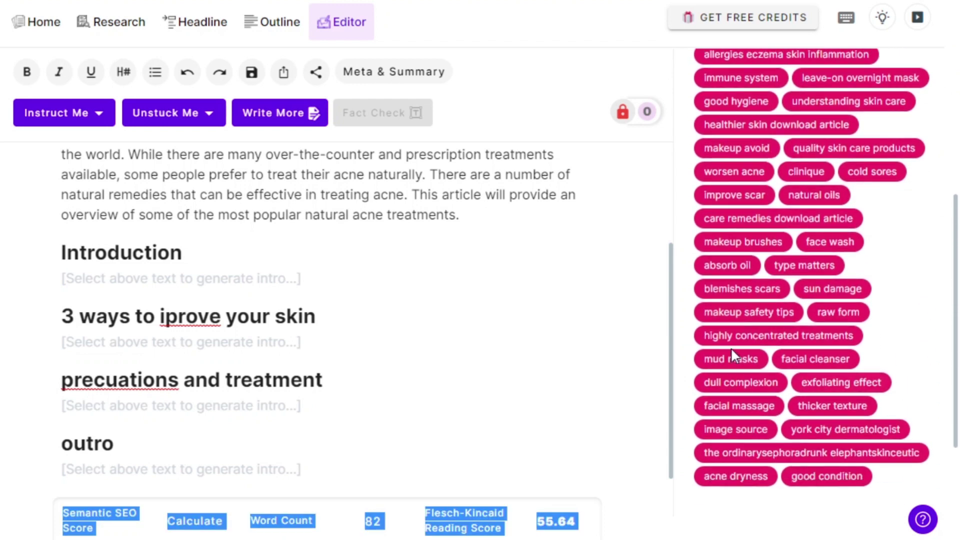
left_click(566, 336)
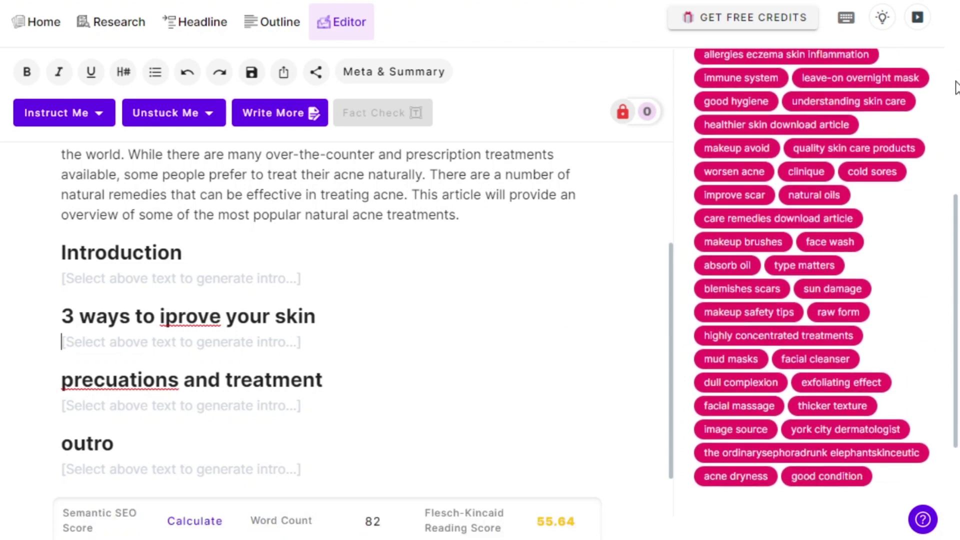
left_click_drag(956, 215, 953, 34)
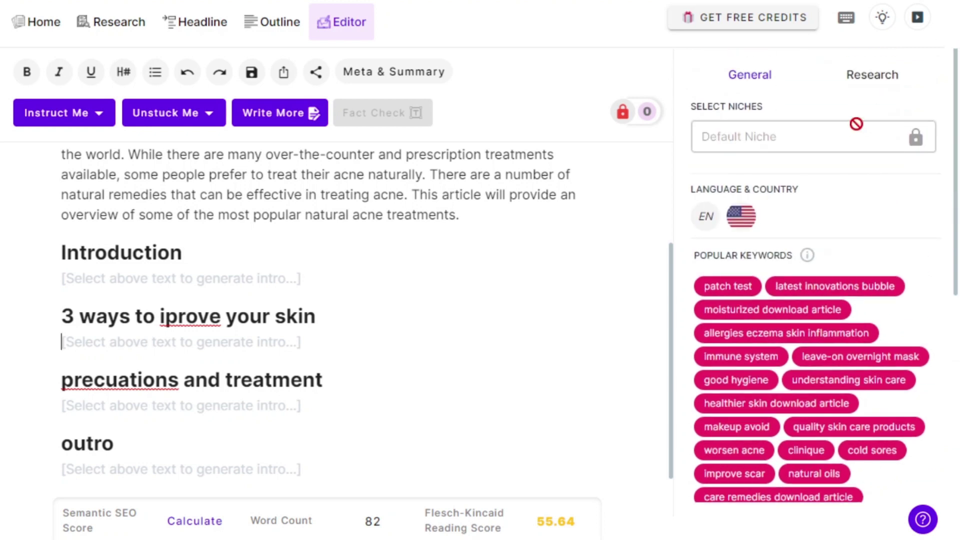
mouse_move(836, 130)
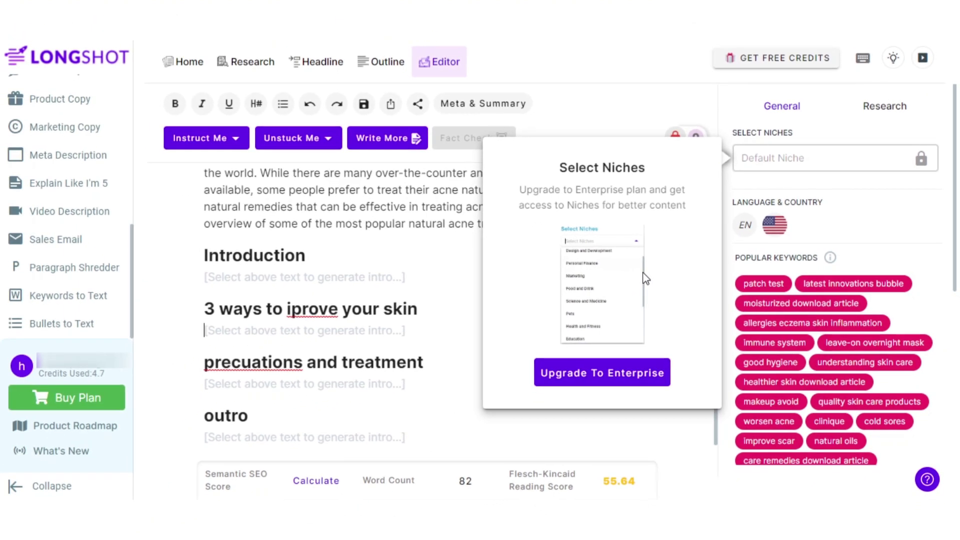
left_click(457, 292)
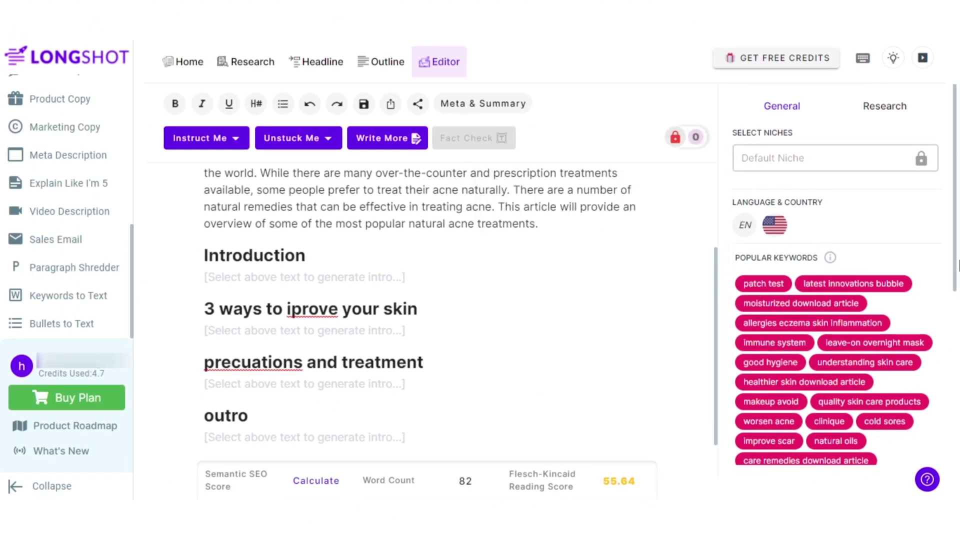
scroll(958, 235, "down", 8)
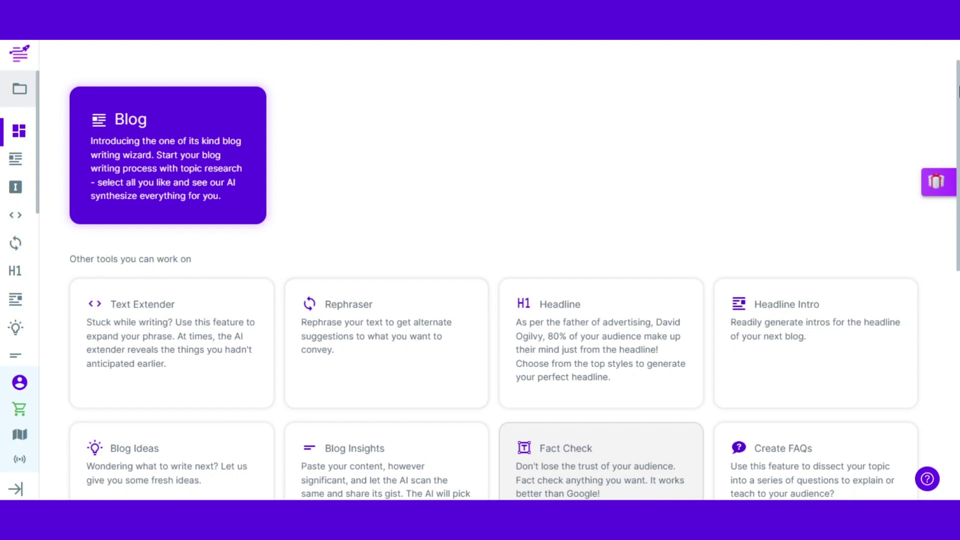
Step: Create a new blog with the Blog tool and research the topic "How to take care of your skin"
scroll(406, 264, "down", 3)
scroll(958, 92, "up", 3)
scroll(958, 93, "up", 1)
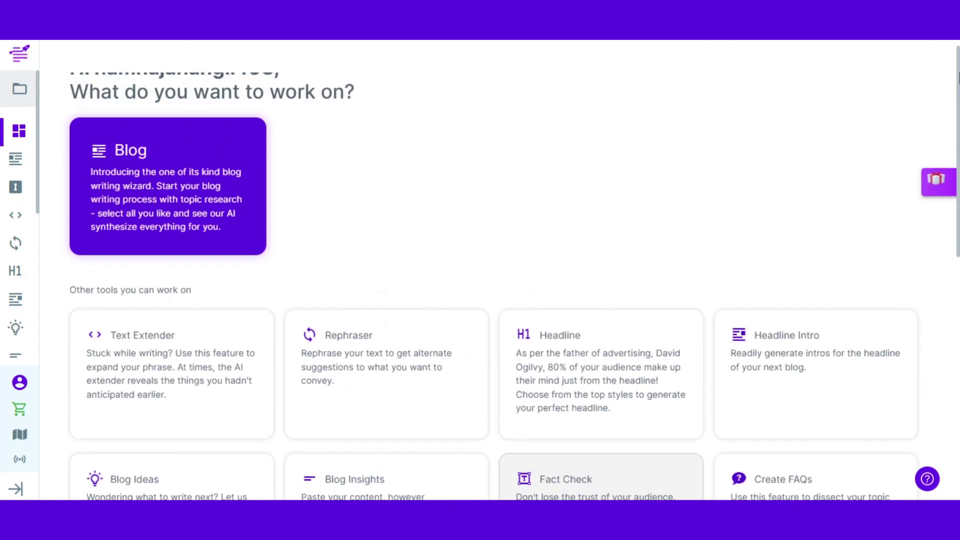
scroll(600, 125, "down", 1)
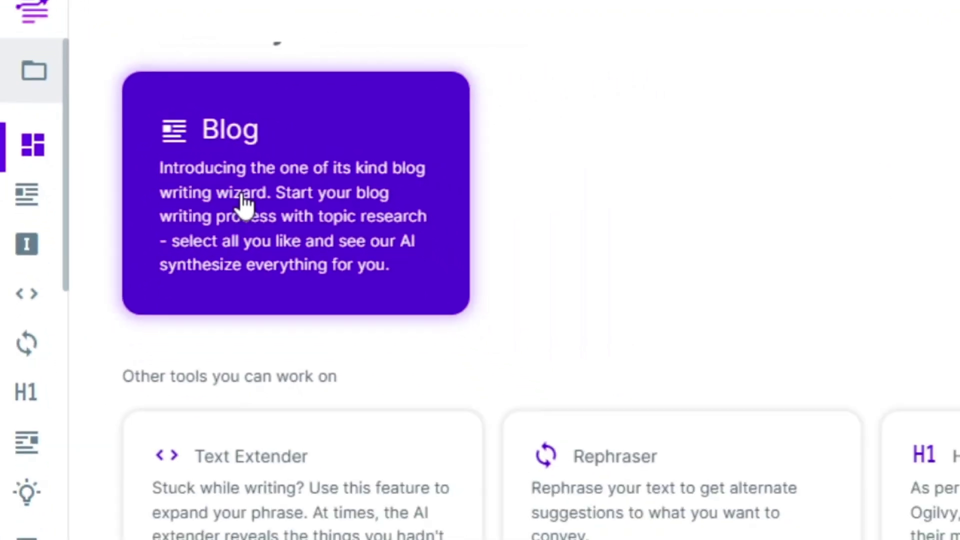
left_click(139, 165)
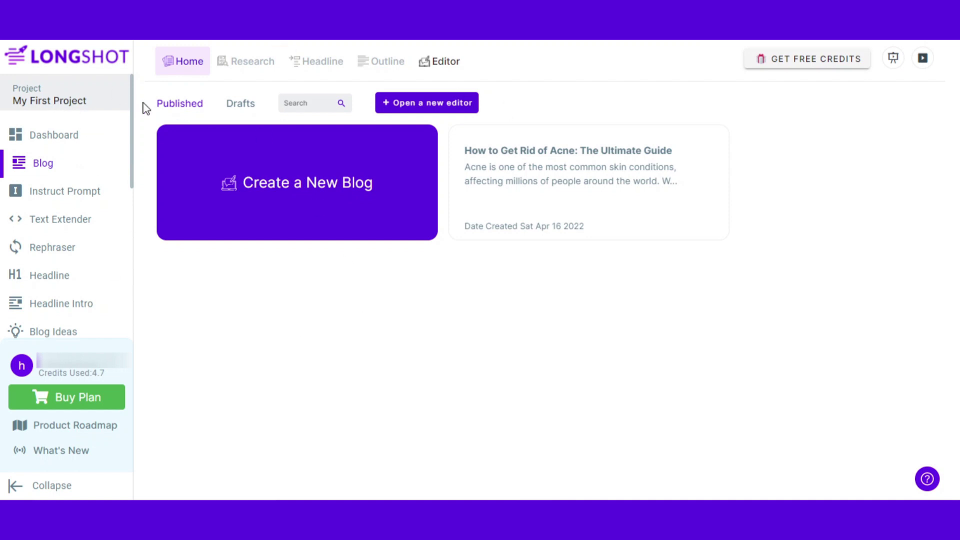
left_click(282, 181)
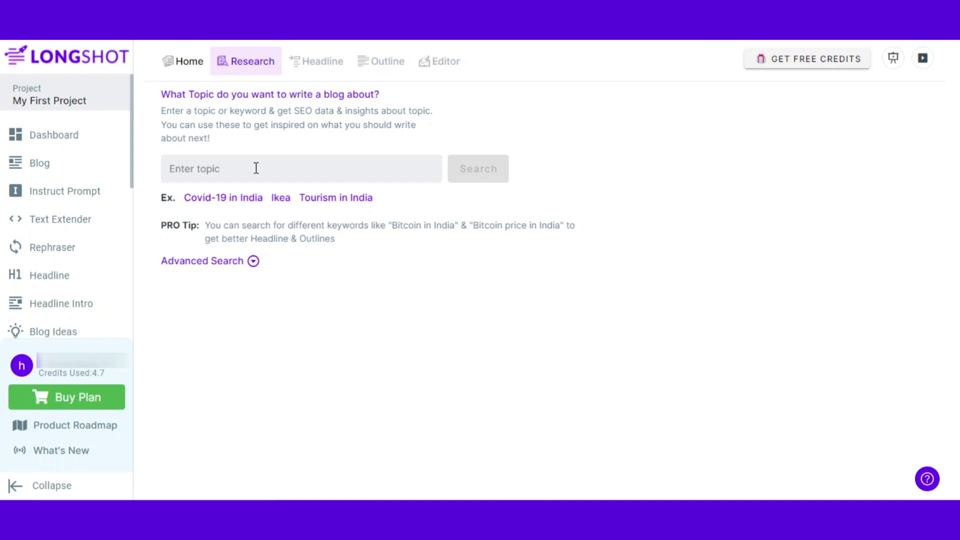
left_click(215, 180)
type("How to take care of your skin")
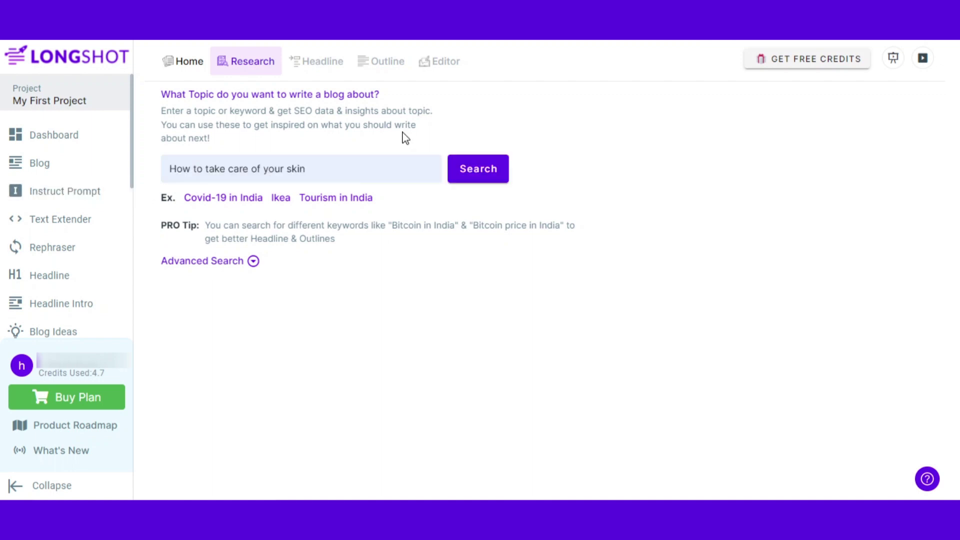
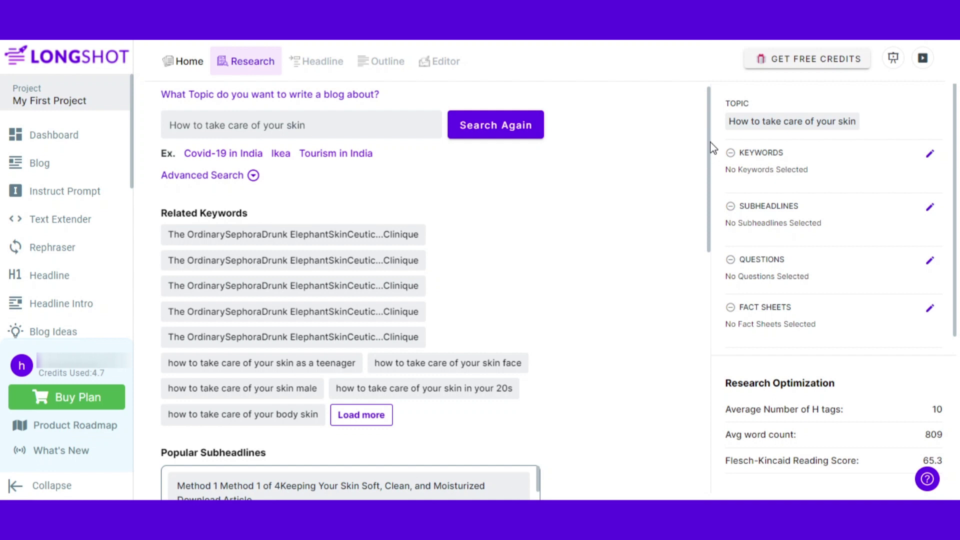
Step: Review the research suggestions for the topic and select the related keyword "how to take care of your skin face"
left_click_drag(712, 146, 710, 286)
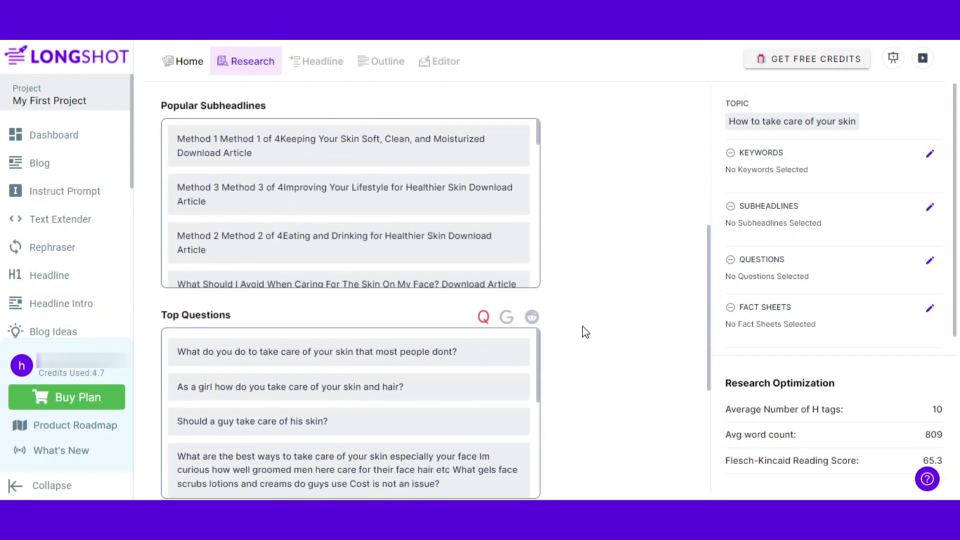
left_click_drag(708, 293, 653, 375)
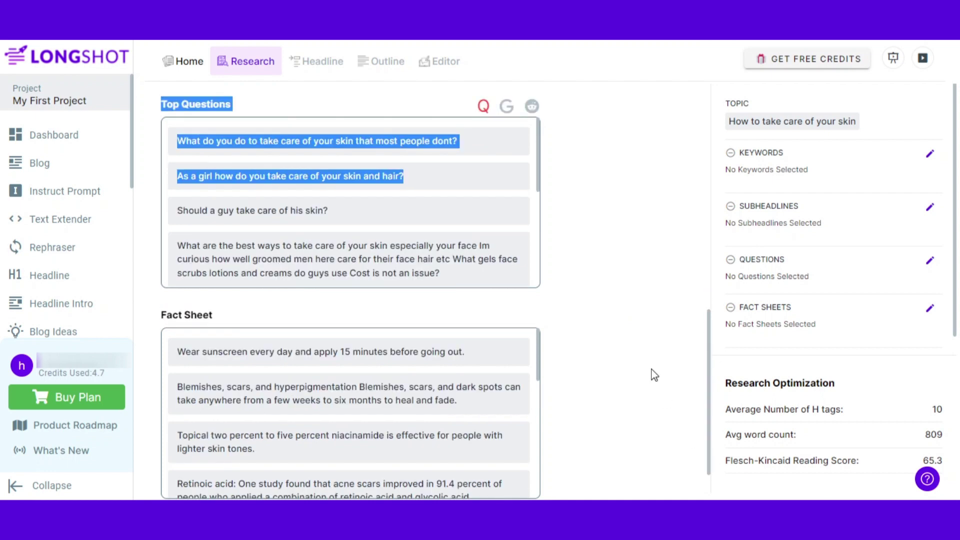
left_click(678, 372)
left_click_drag(711, 388, 709, 163)
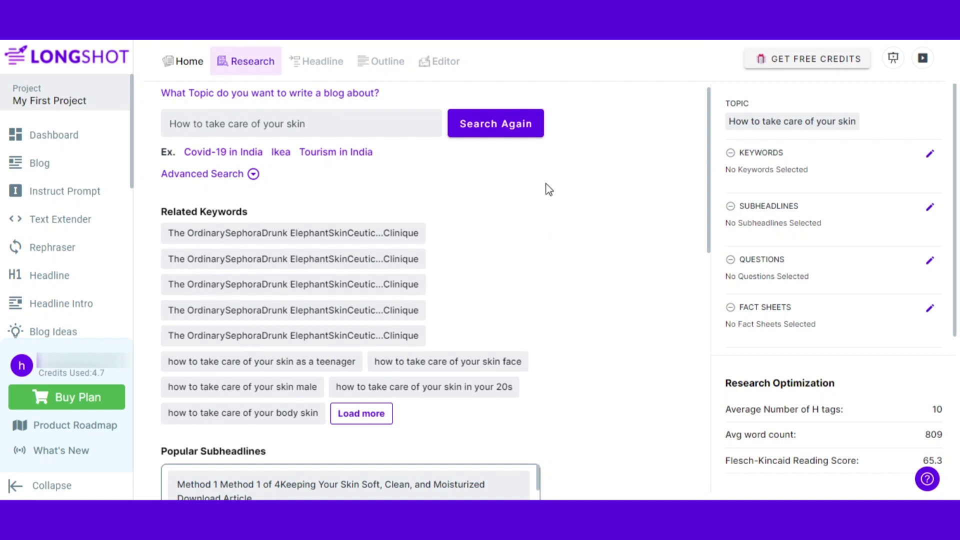
left_click(415, 364)
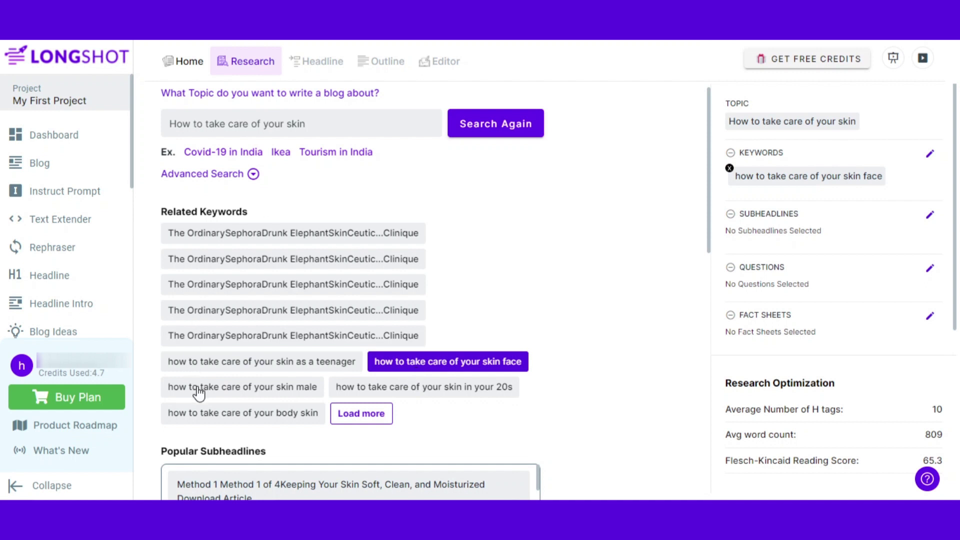
Step: Add the related keywords about taking care of skin as a teenager, body skin, and skin in your 20s
left_click(250, 361)
left_click(240, 413)
left_click(407, 387)
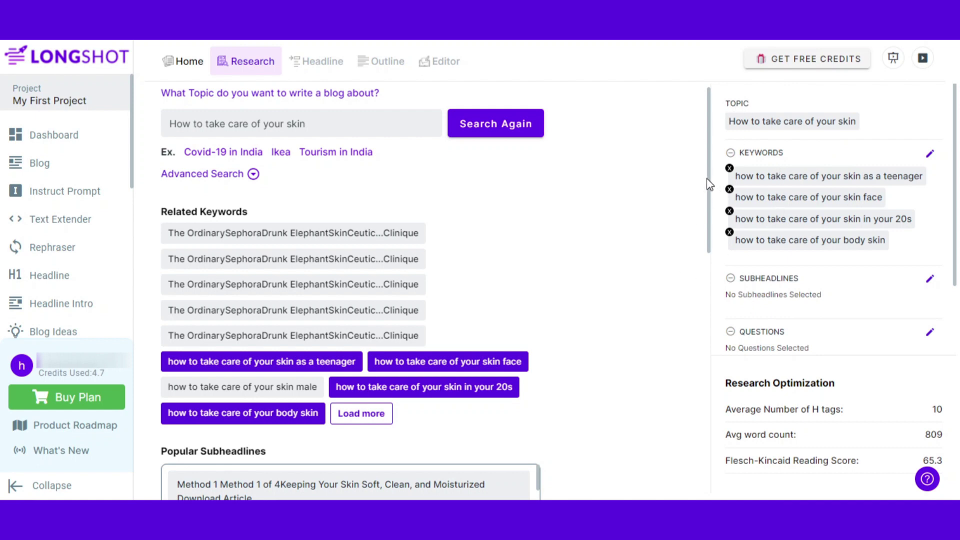
Step: Select the Method 1, 2 and 3 popular subheadlines and several top questions, including those on teenage girls, traveling and minimal efforts
left_click_drag(710, 184, 709, 295)
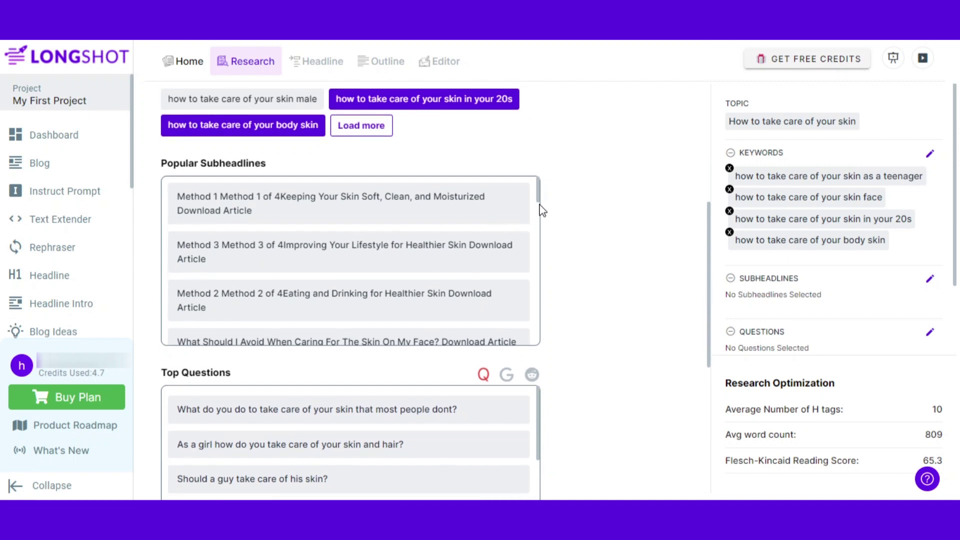
left_click_drag(538, 199, 538, 262)
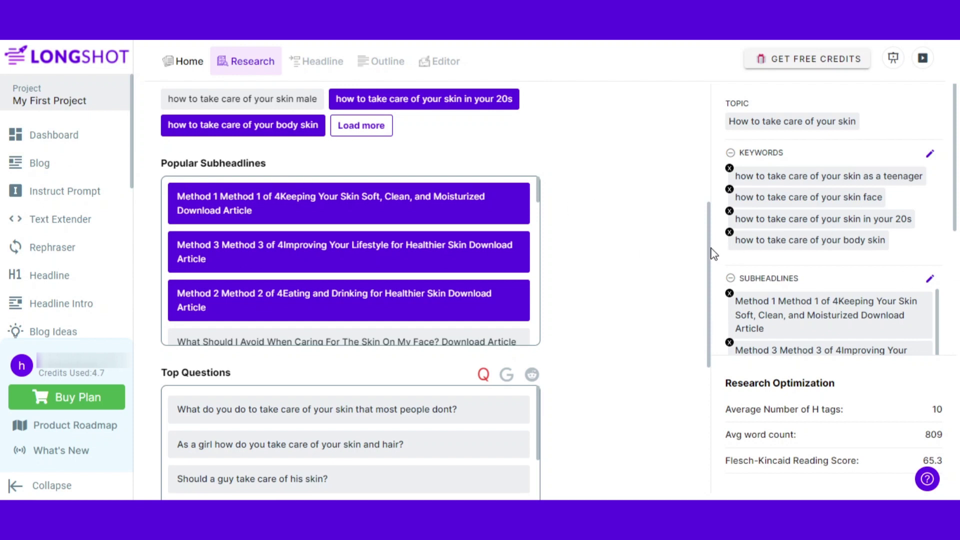
left_click_drag(712, 251, 715, 340)
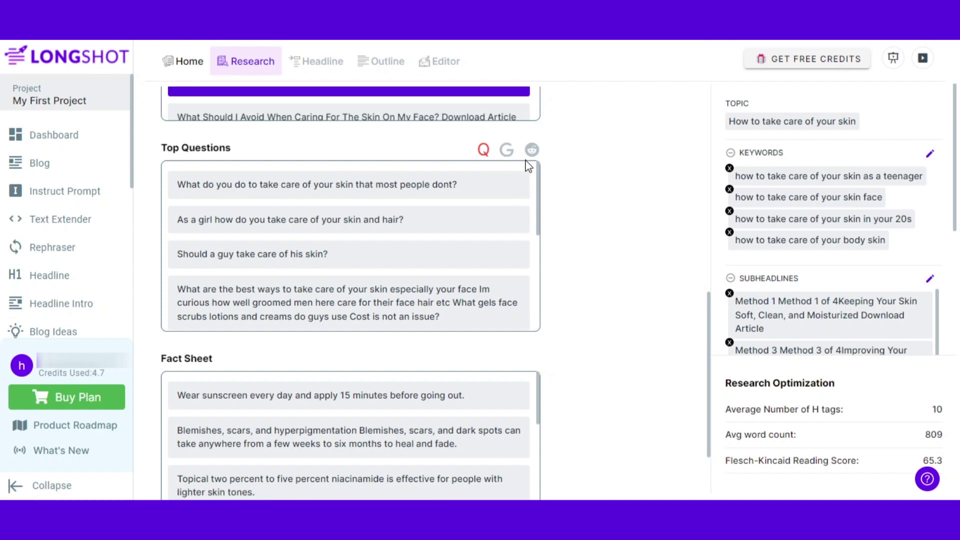
scroll(528, 166, "down", 5)
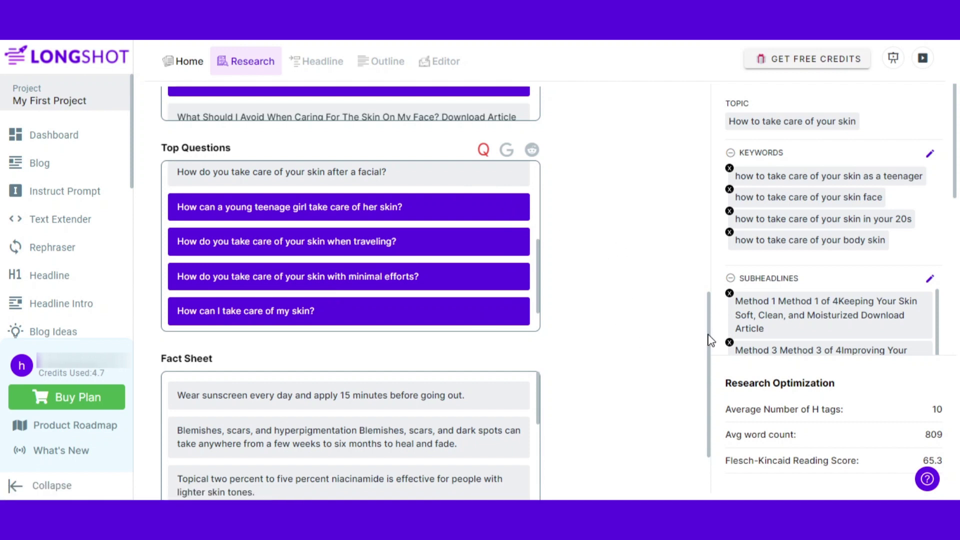
Step: Select the first four fact sheet entries, from daily sunscreen to retinoic acid, and continue to the headline stage
scroll(711, 340, "down", 2)
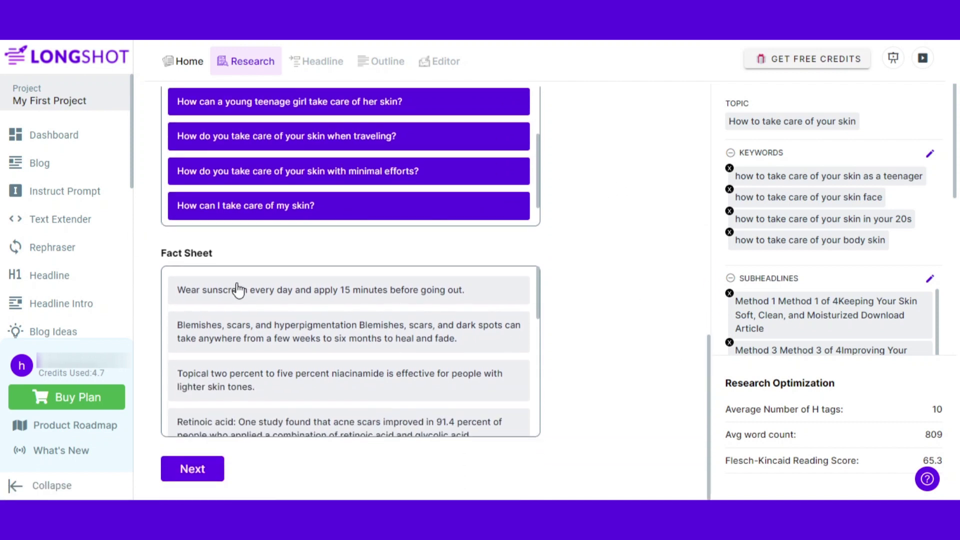
left_click(225, 297)
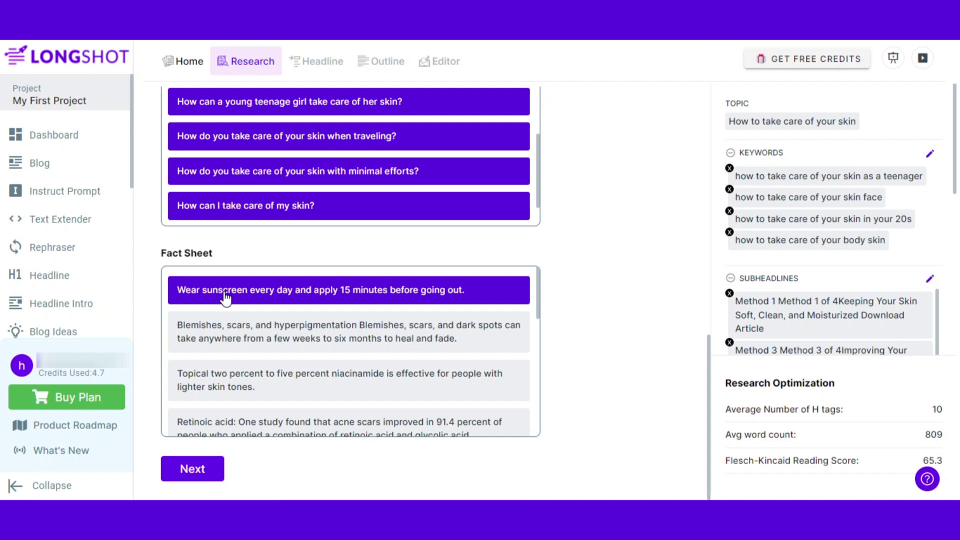
left_click(230, 336)
left_click(220, 410)
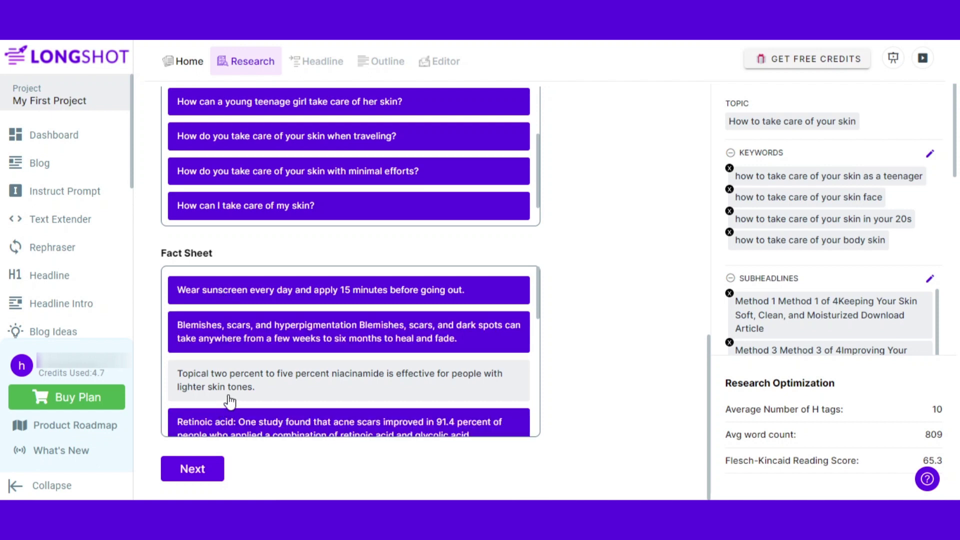
left_click(223, 396)
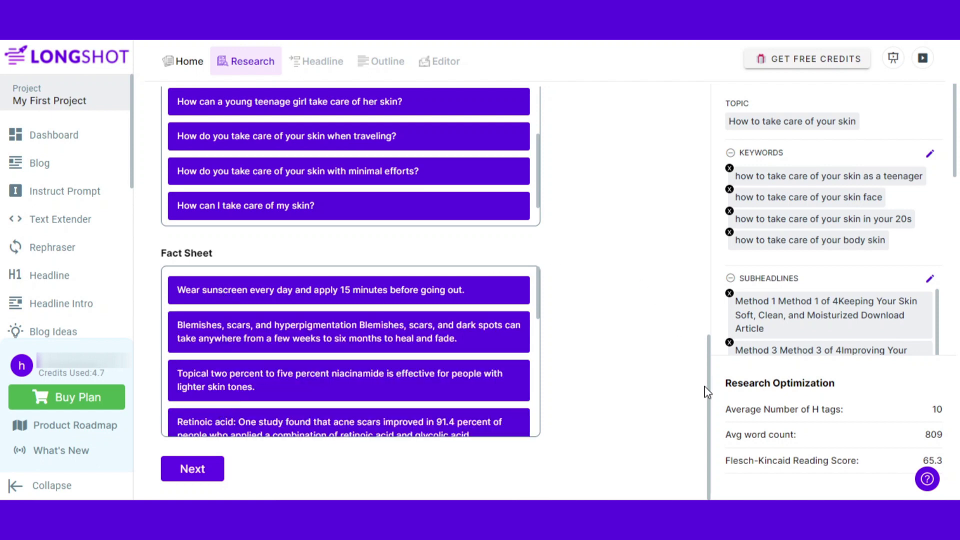
left_click_drag(708, 392, 702, 190)
left_click_drag(712, 357, 715, 426)
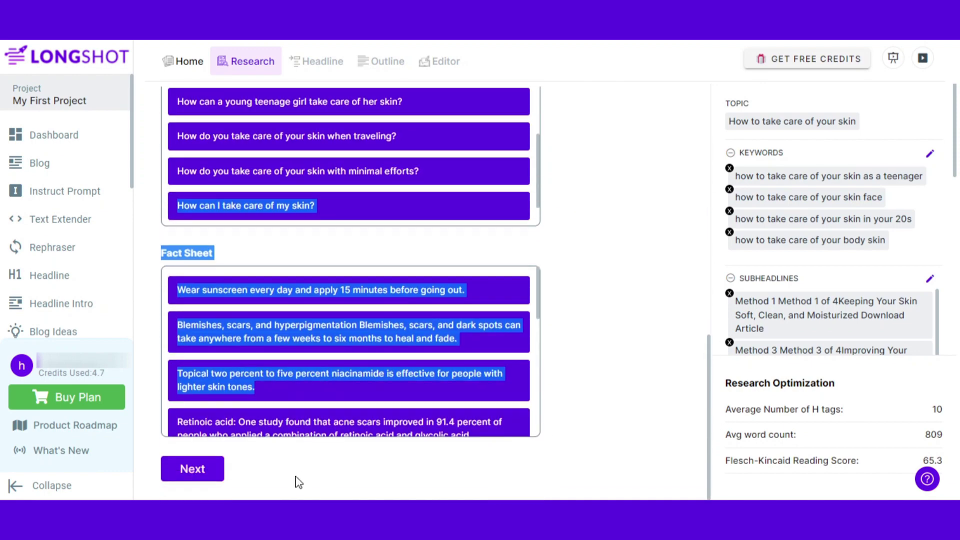
left_click(213, 469)
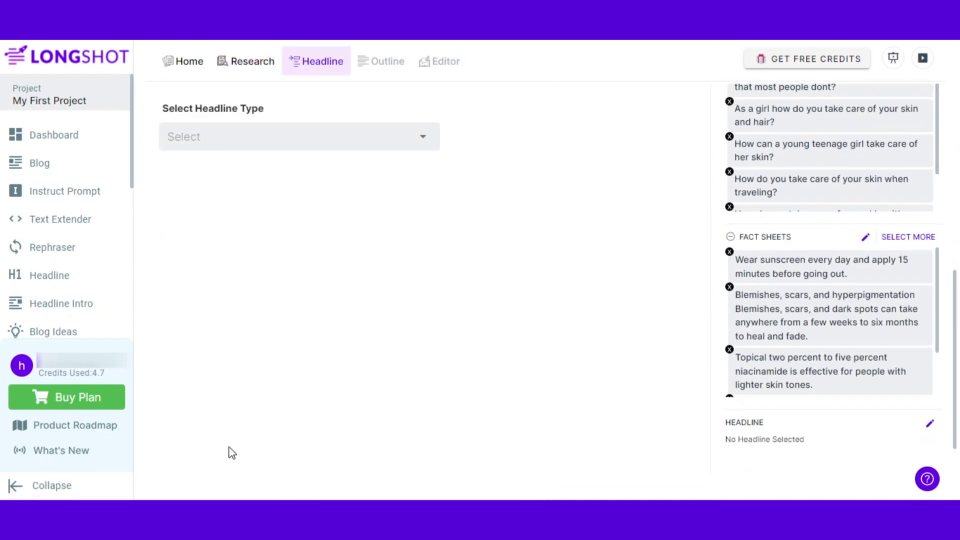
Step: Try generating headline suggestions with the Descriptive and Listicle headline types
left_click(232, 137)
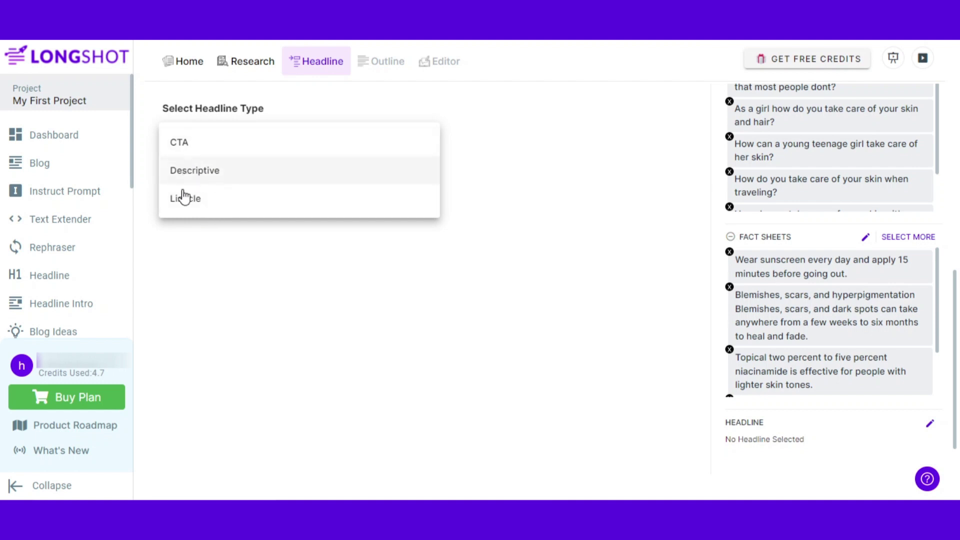
left_click(198, 176)
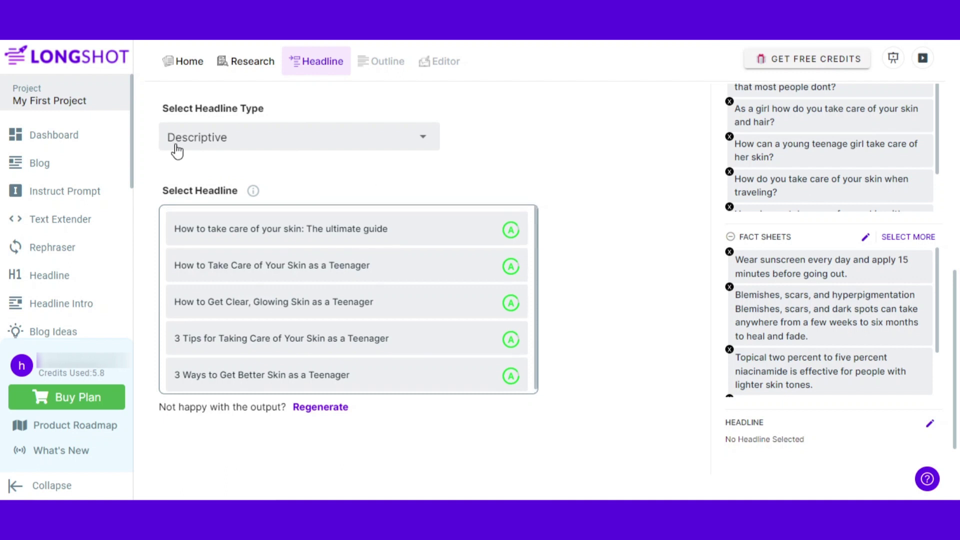
left_click(283, 134)
left_click(244, 206)
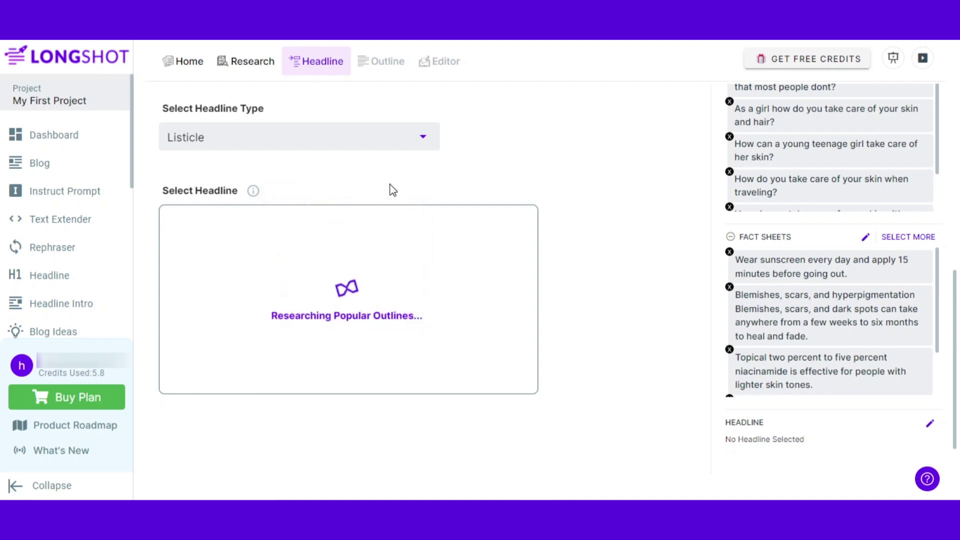
Step: Generate Descriptive headlines, choose "4 Ways to Take Care of Your Skin While Traveling" and continue to the outline stage
left_click(367, 146)
left_click(303, 169)
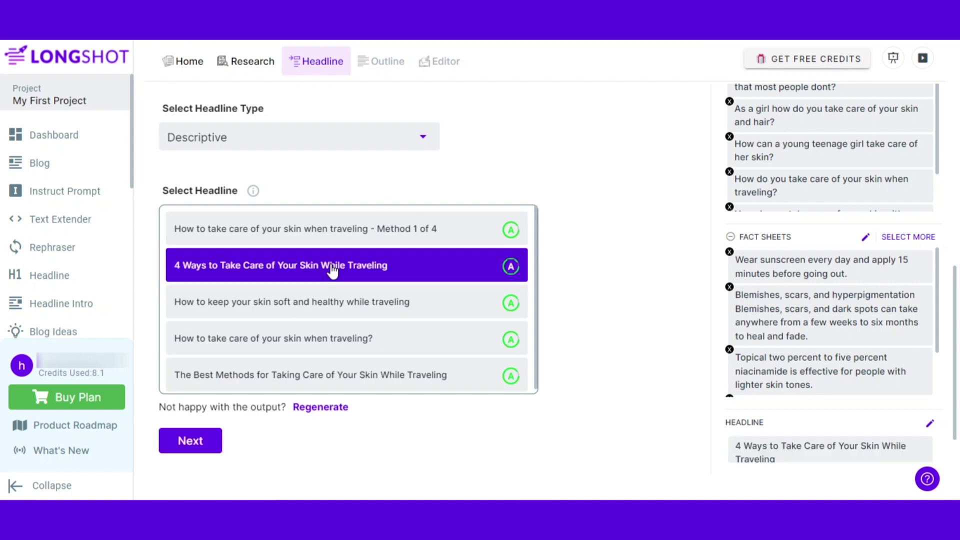
left_click(191, 441)
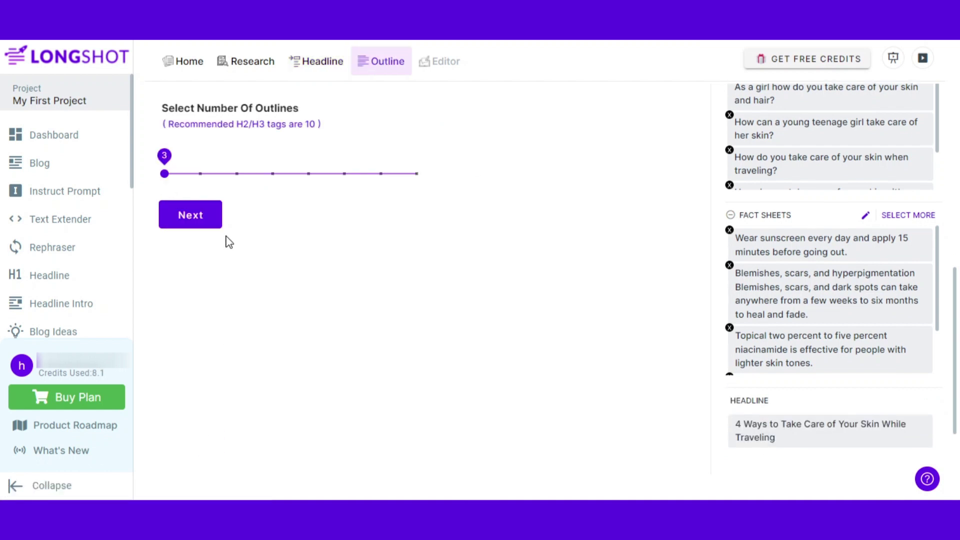
Step: Set the number of outlines to 8, generate subheadings and continue after checking the popular and AI-generated lists
left_click_drag(166, 156, 335, 169)
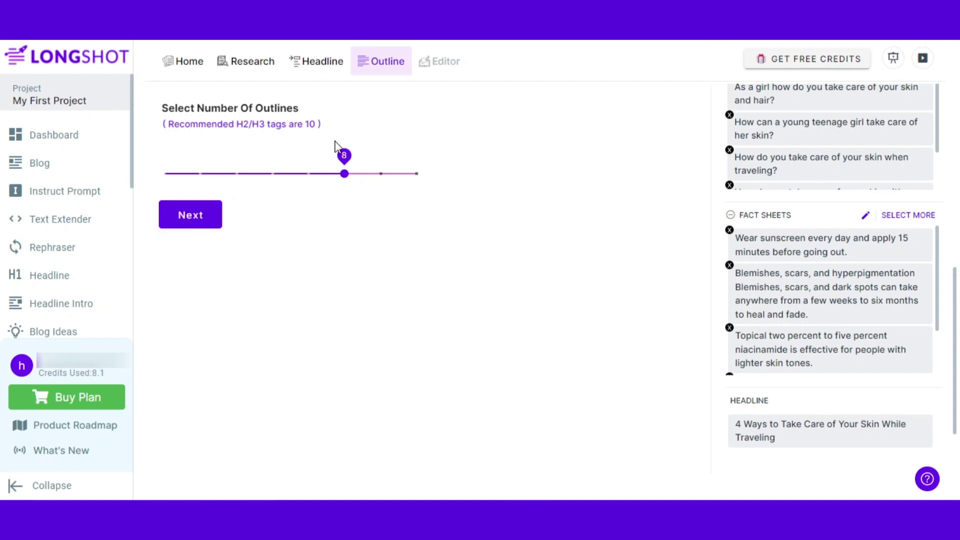
left_click(199, 216)
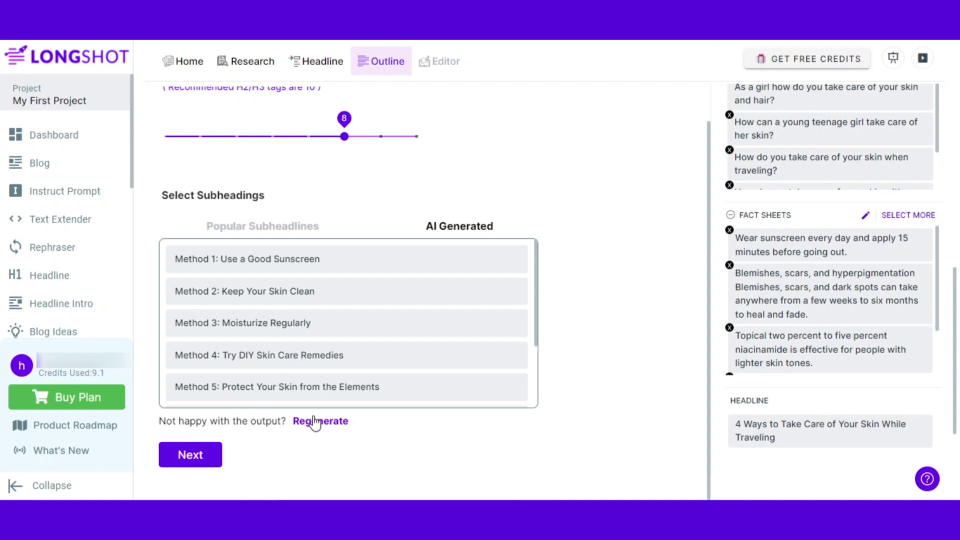
double_click(263, 235)
left_click(445, 245)
left_click(186, 455)
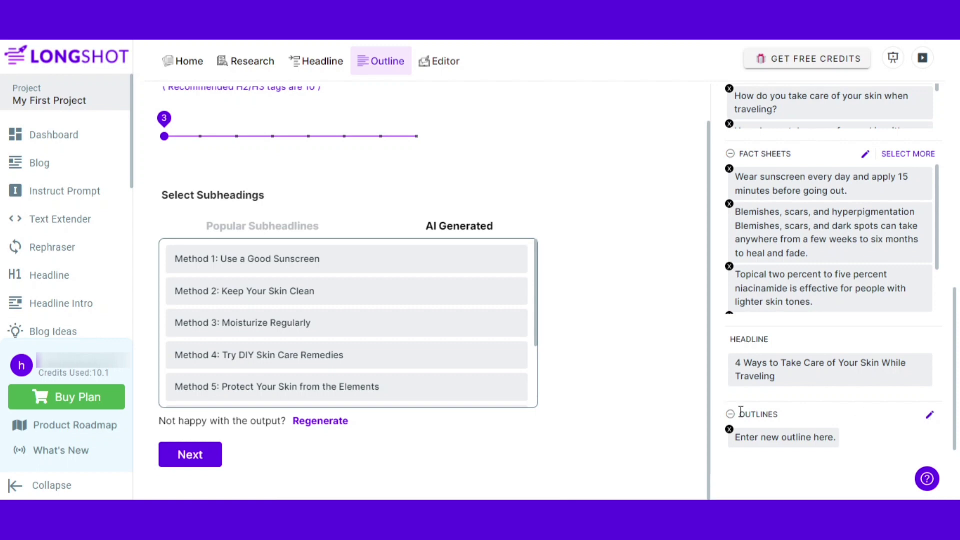
Step: Edit the outlines, replacing the placeholder entries with "Introduction" and "4 Methods to take care of your skin"
left_click(928, 415)
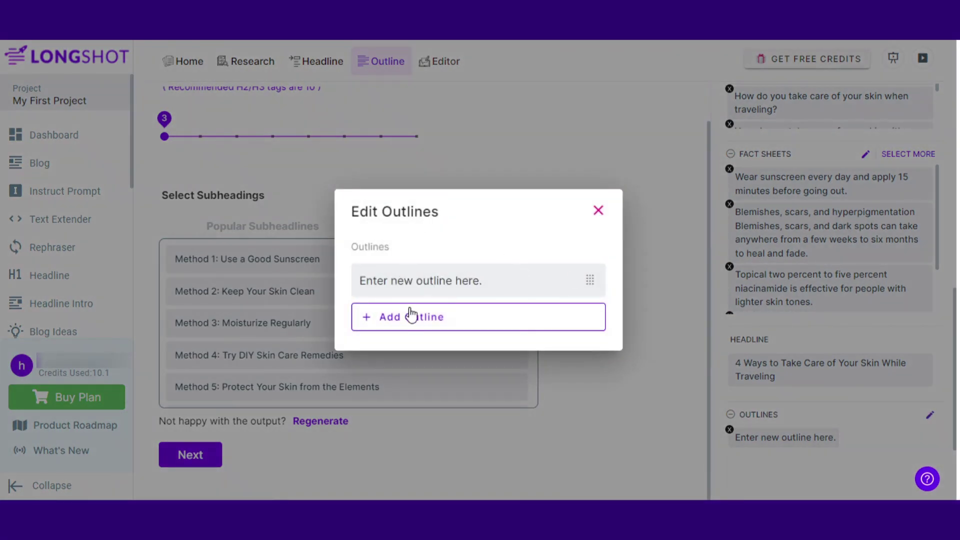
left_click(503, 286)
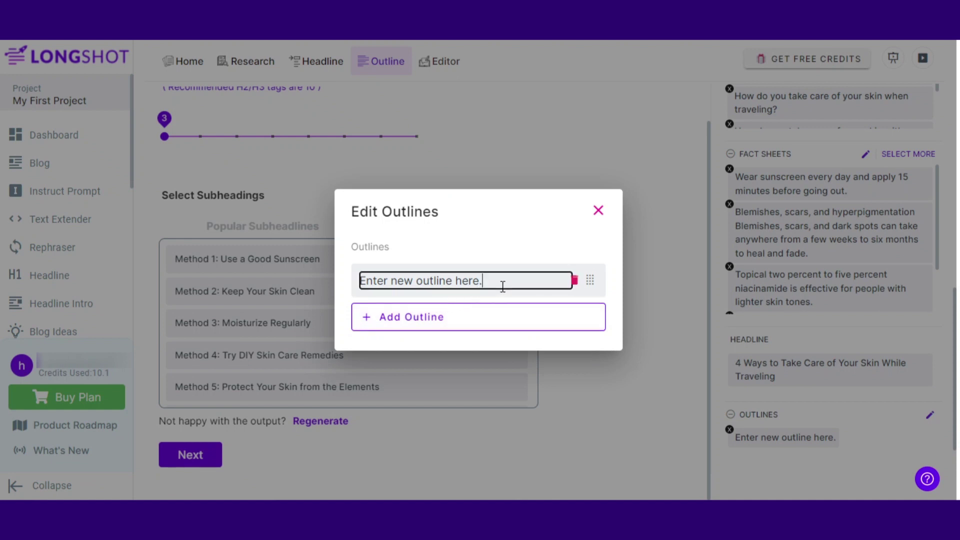
key("BackSpace")
key("BackSpace")
key("BackSpace")
key("BackSpace")
key("BackSpace")
key("BackSpace")
key("BackSpace")
key("BackSpace")
key("BackSpace")
key("BackSpace")
key("BackSpace")
key("BackSpace")
key("BackSpace")
key("BackSpace")
key("BackSpace")
key("BackSpace")
key("BackSpace")
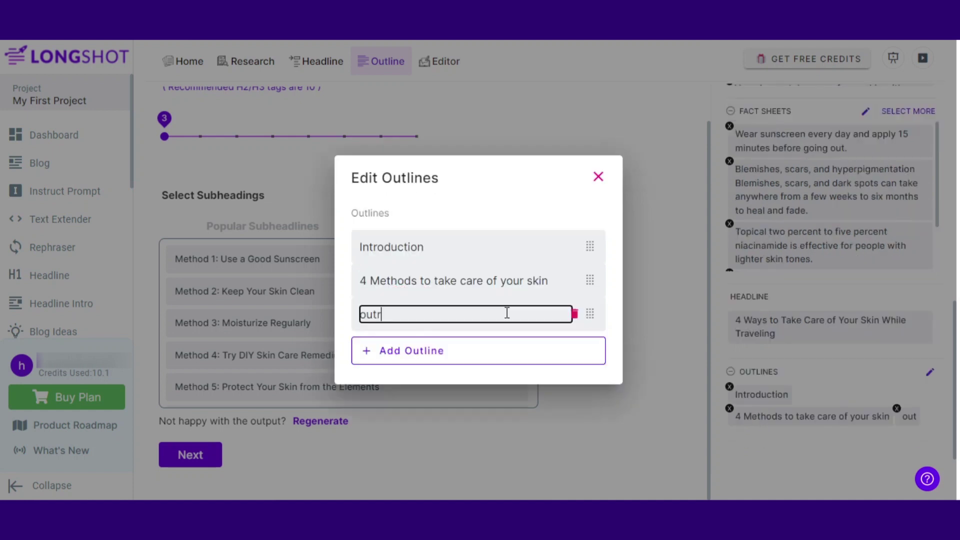
Step: Name the third outline entry "outro", close the outline editing and continue to the editor
key("BackSpace")
key("BackSpace")
key("BackSpace")
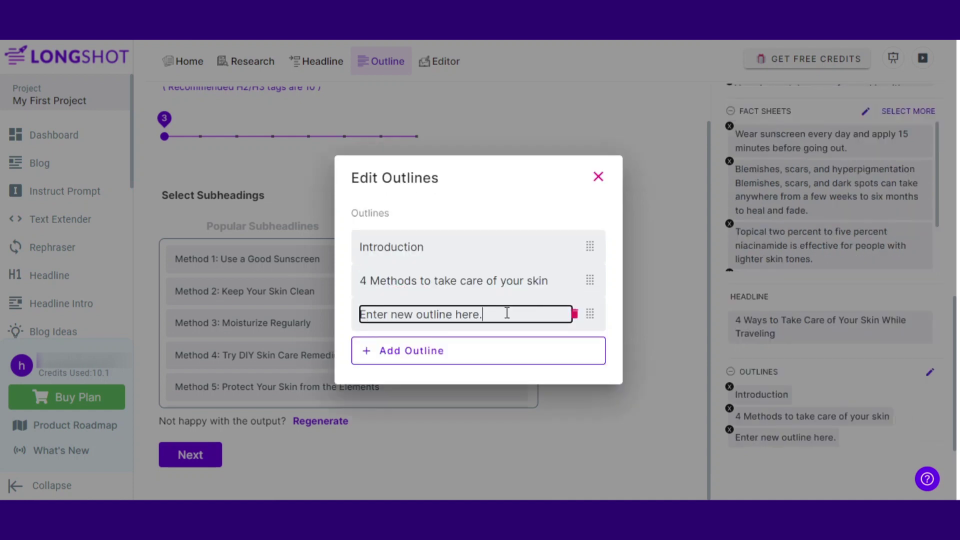
type("outro")
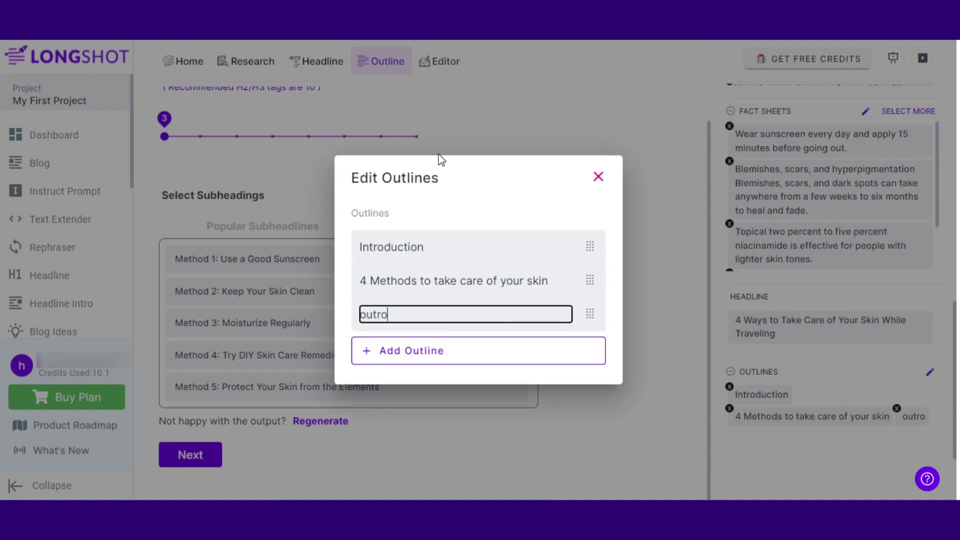
left_click(599, 179)
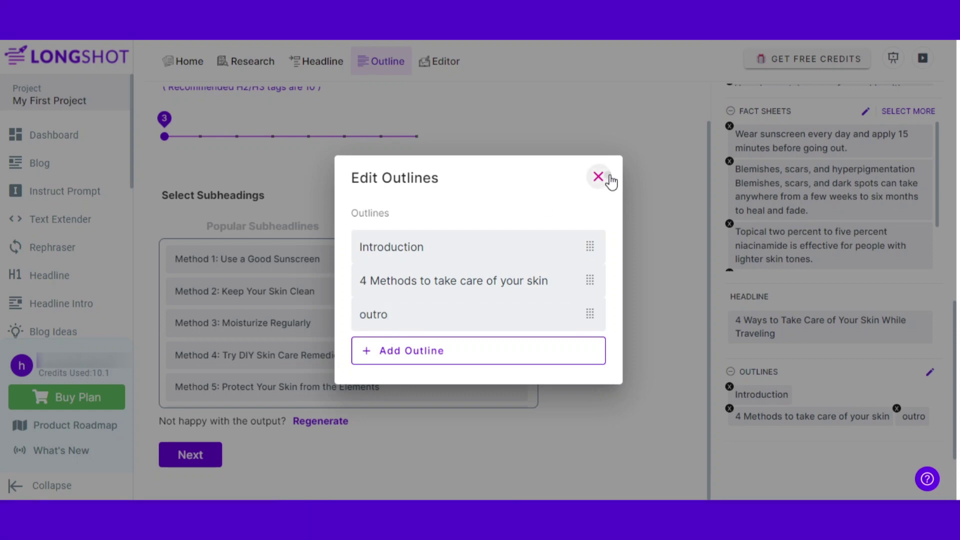
left_click(217, 454)
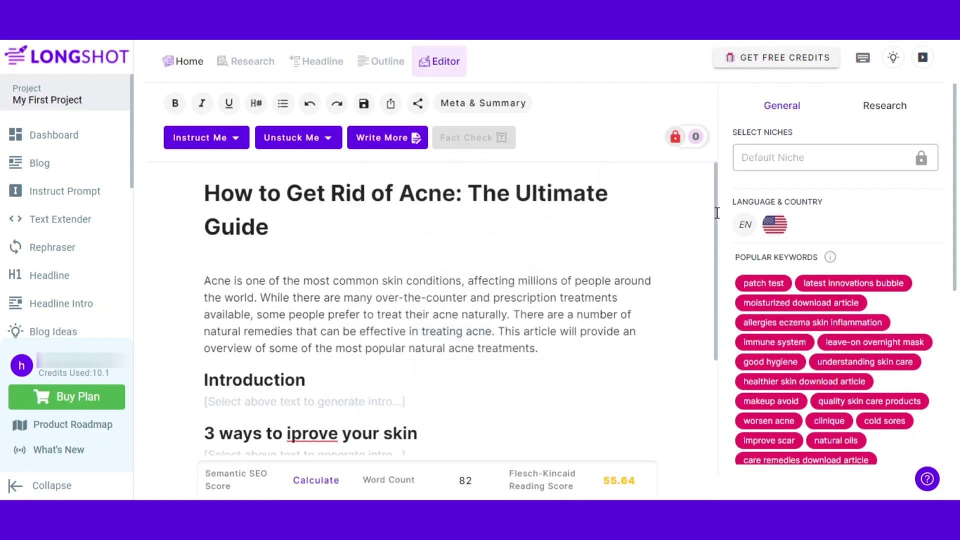
Step: Try to generate an intro for the Introduction heading using the keyword "skincare"
scroll(717, 213, "down", 1)
scroll(717, 193, "up", 1)
left_click_drag(716, 213, 715, 340)
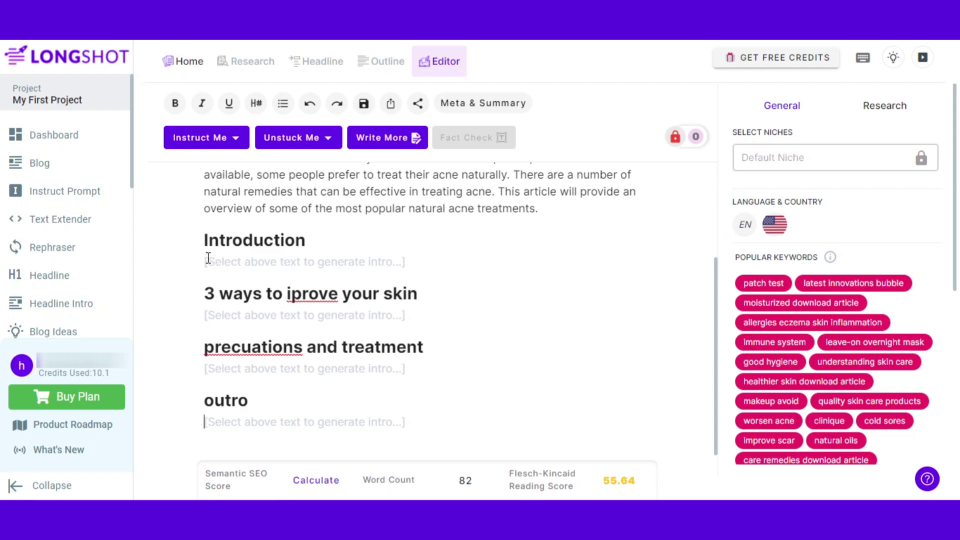
left_click_drag(205, 243, 317, 244)
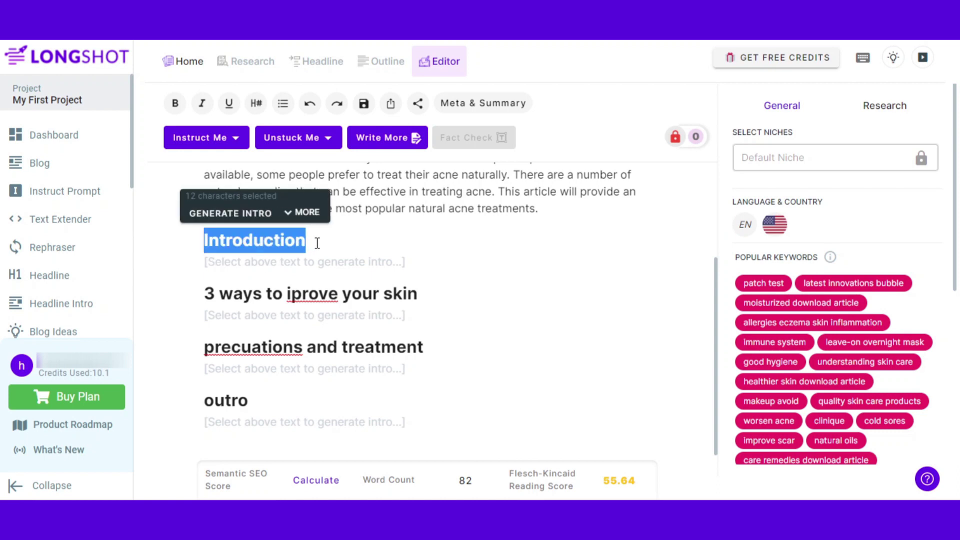
left_click(253, 210)
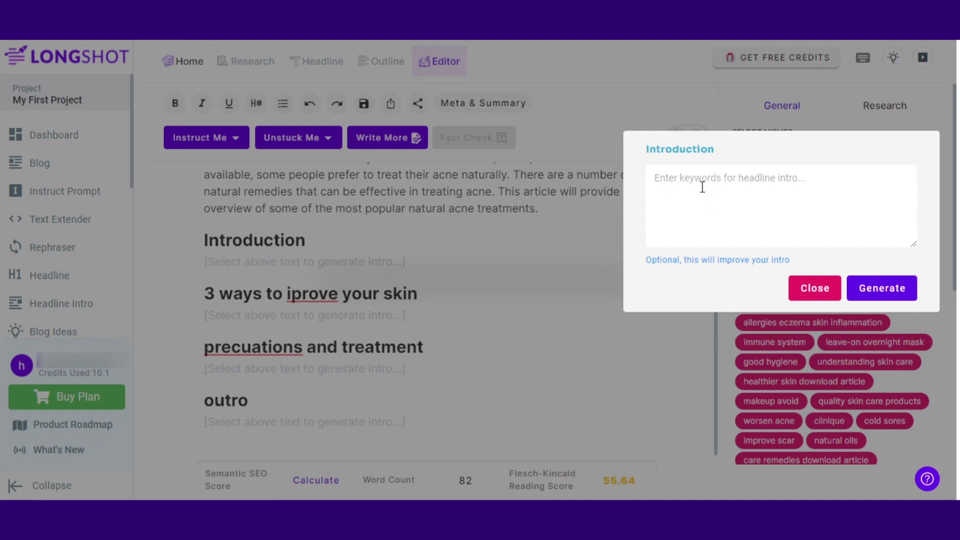
type("skincare")
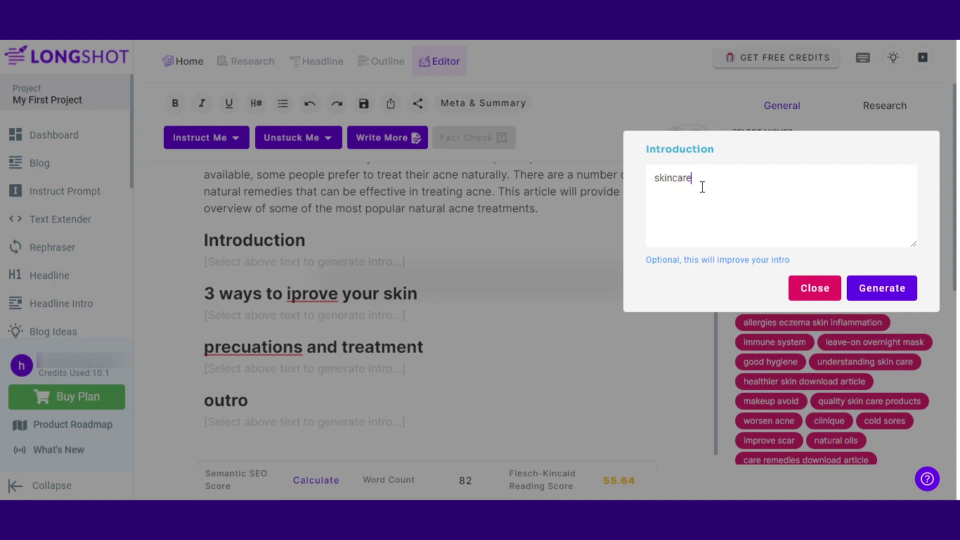
left_click(888, 284)
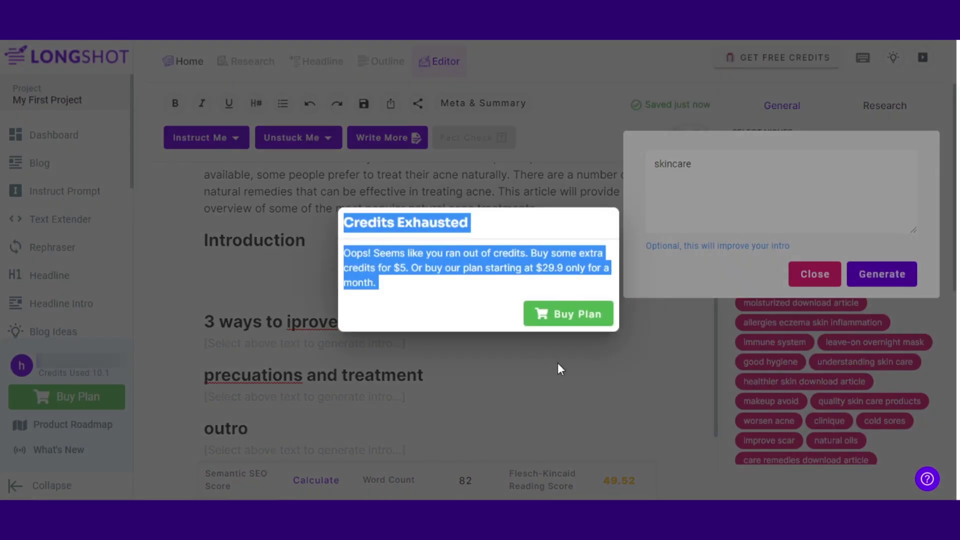
left_click(557, 368)
left_click(814, 274)
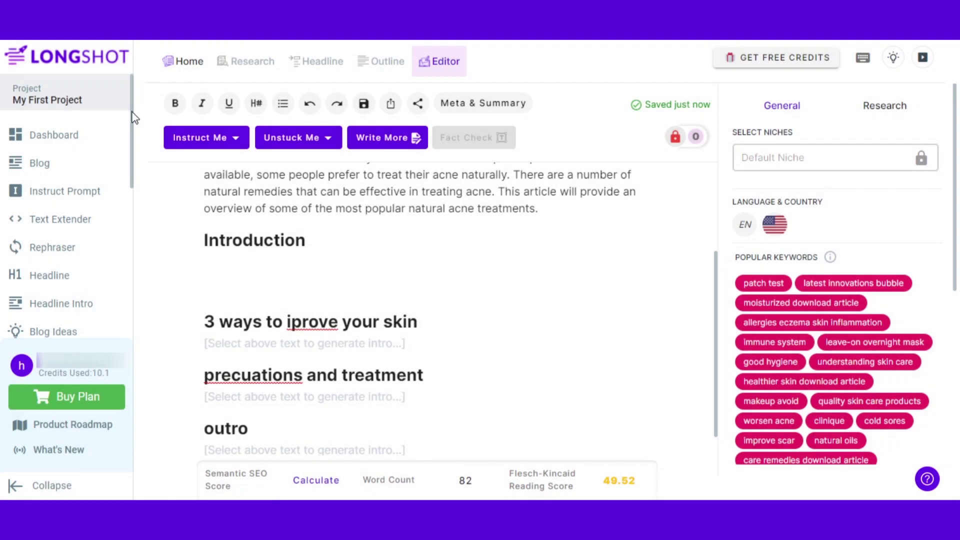
Step: Browse the writing tools list and view the additional AI options for the "3 ways to iprove your skin" heading
left_click_drag(134, 118, 137, 157)
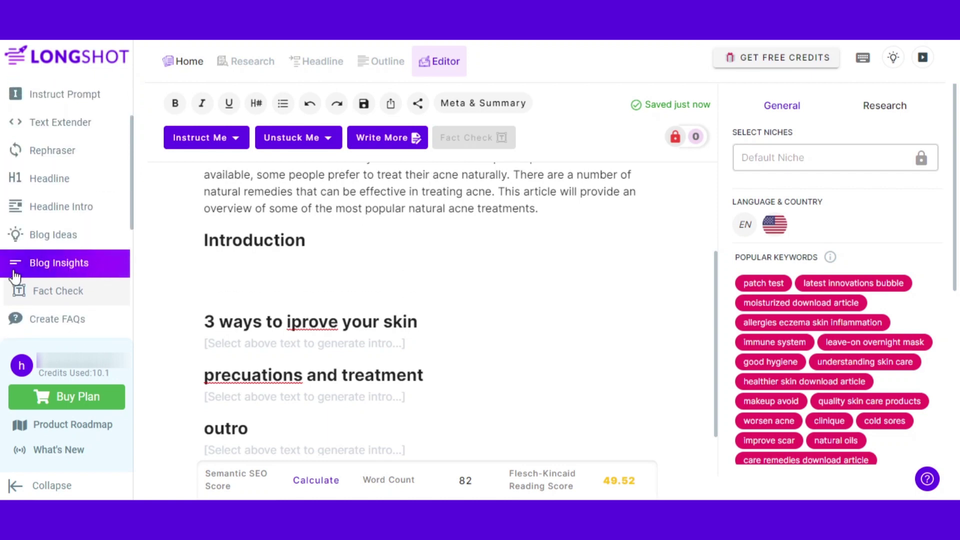
scroll(133, 193, "up", 2)
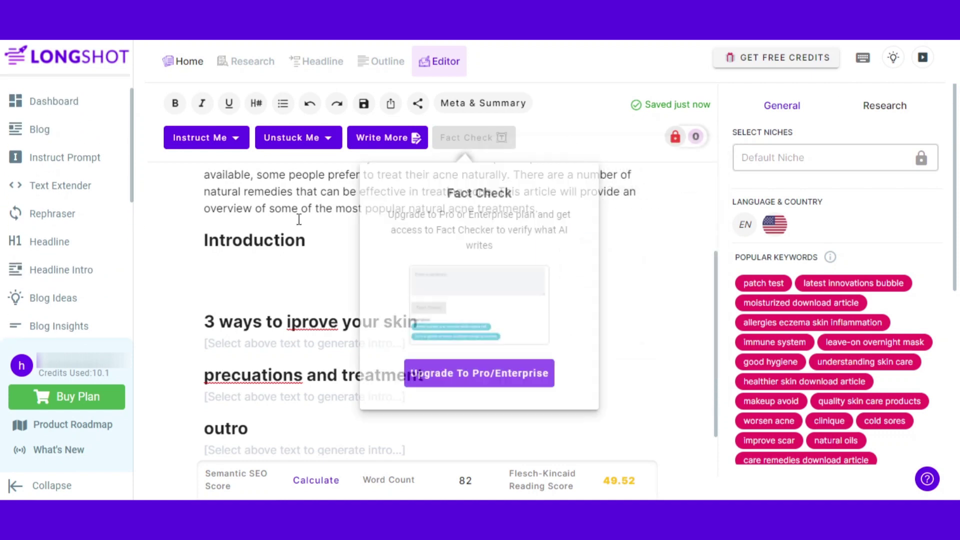
left_click_drag(203, 322, 420, 316)
left_click(363, 295)
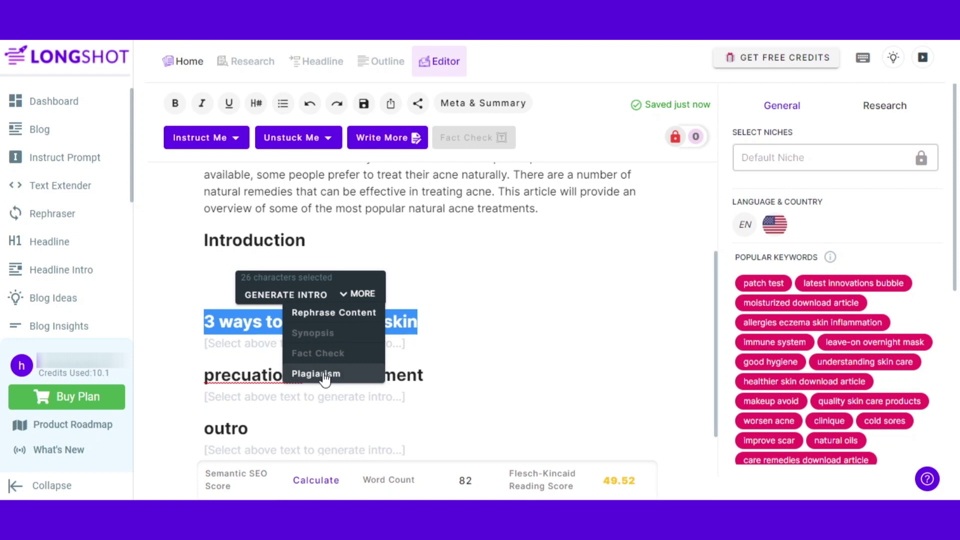
Step: View the Instruct Me and Unstuck Me options and try the Write More feature in the blog editor
left_click(194, 244)
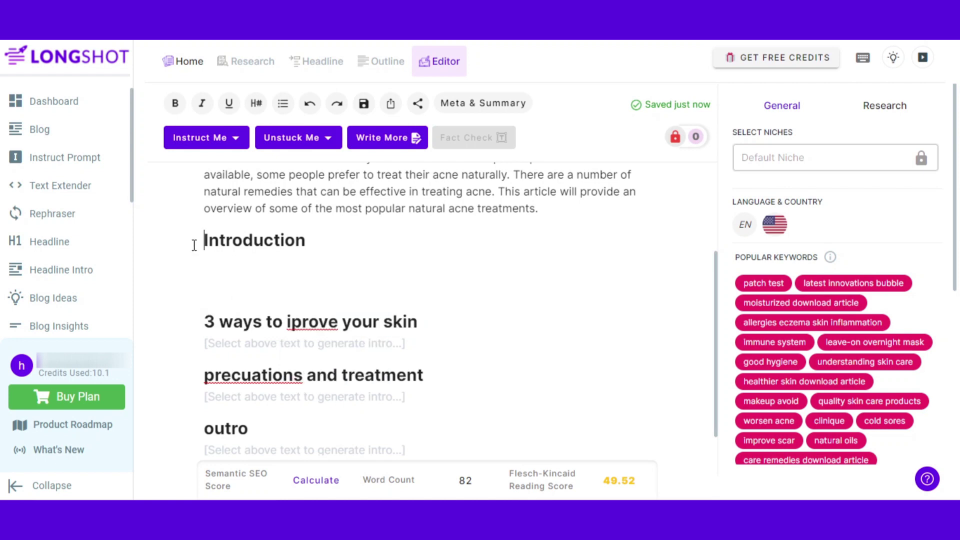
left_click(223, 140)
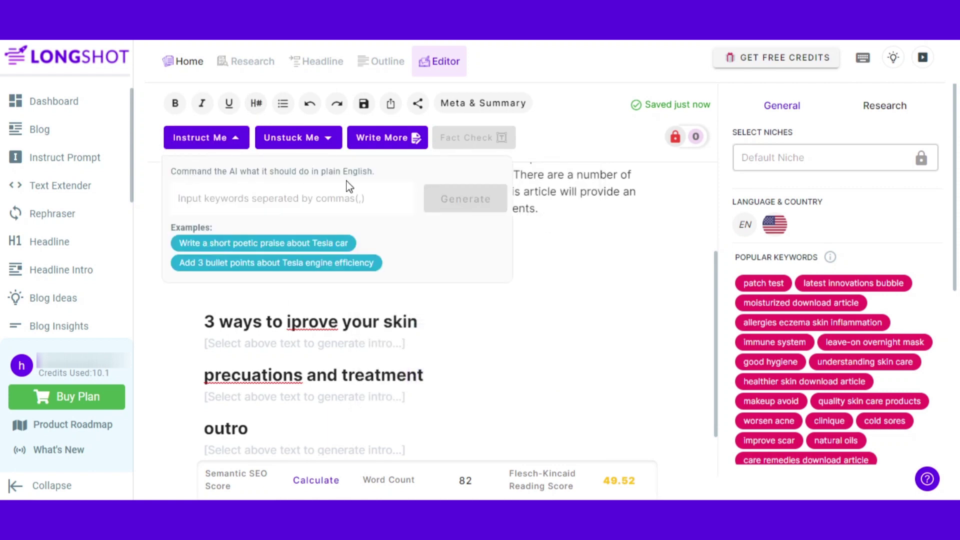
left_click(289, 140)
left_click(291, 144)
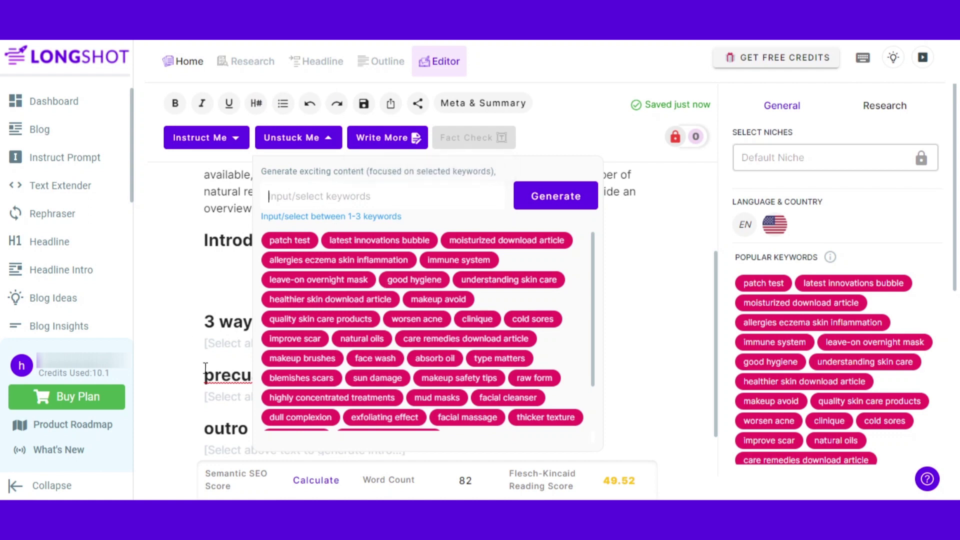
left_click(396, 143)
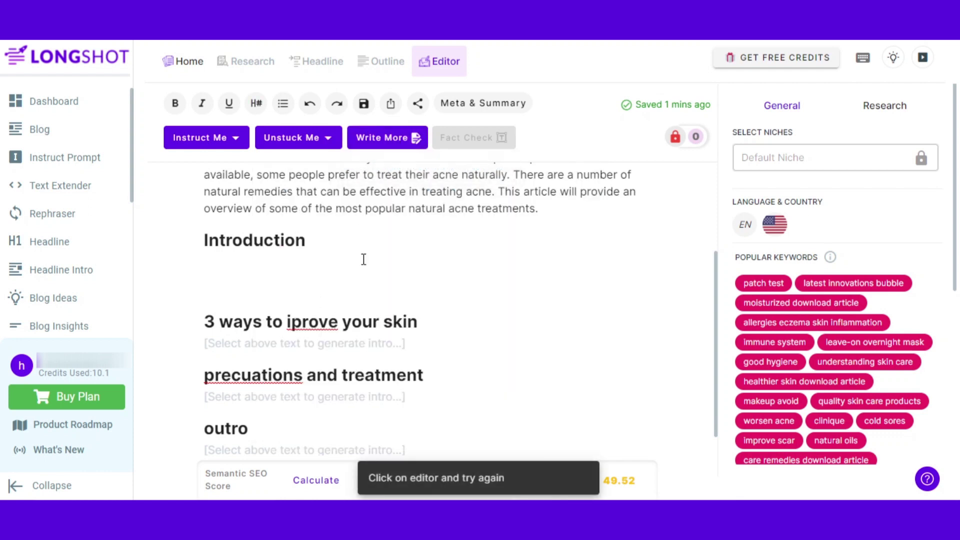
Step: Select the text from the acne paragraph through "3 ways to iprove your skin" to check Fact Check's availability, and clear the selection
key("shift+Up")
key("shift+Up")
key("shift+Up")
key("shift+Up")
key("shift+Up")
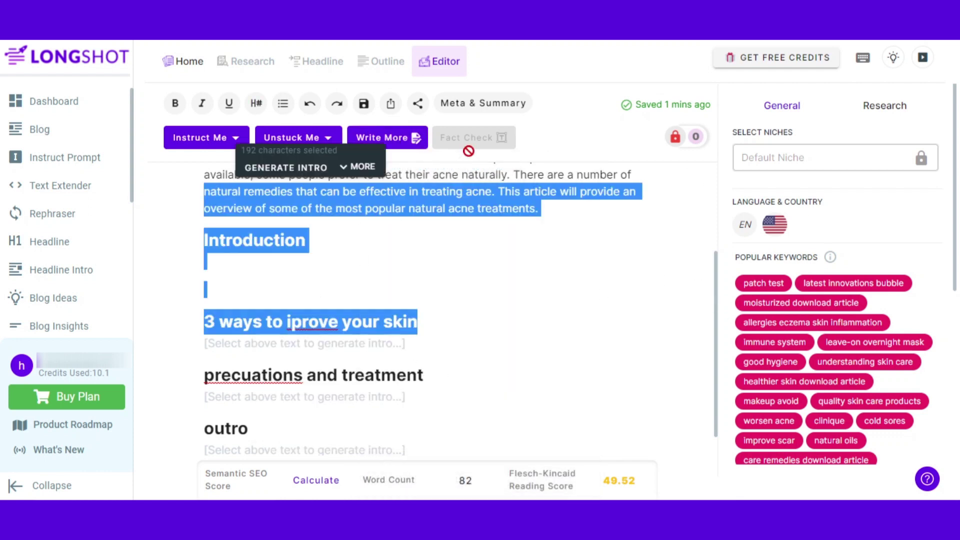
left_click(572, 127)
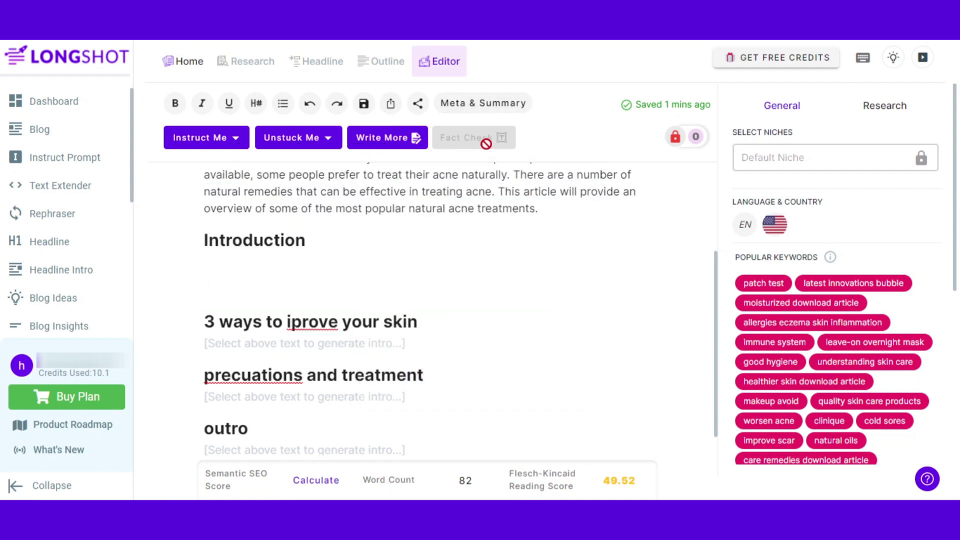
mouse_move(489, 142)
scroll(718, 278, "up", 1)
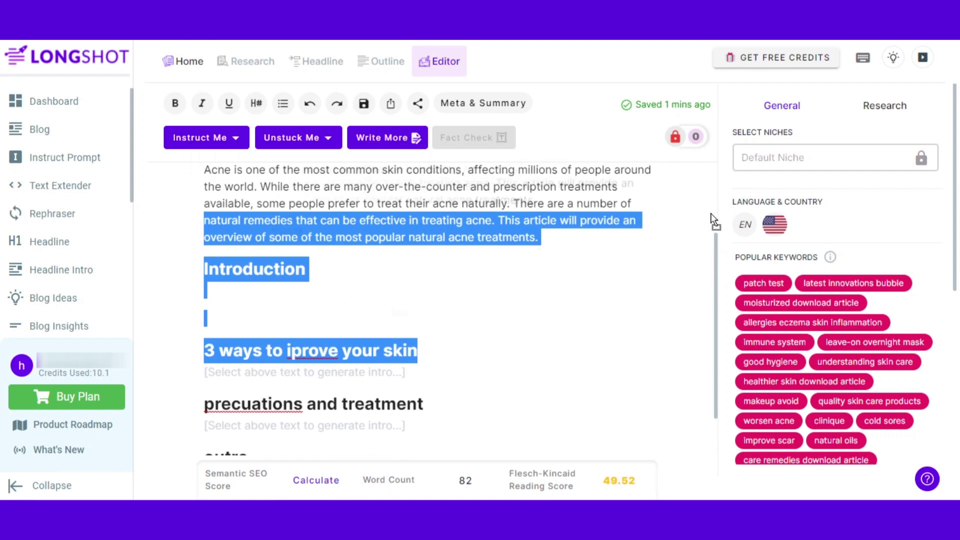
left_click(709, 187)
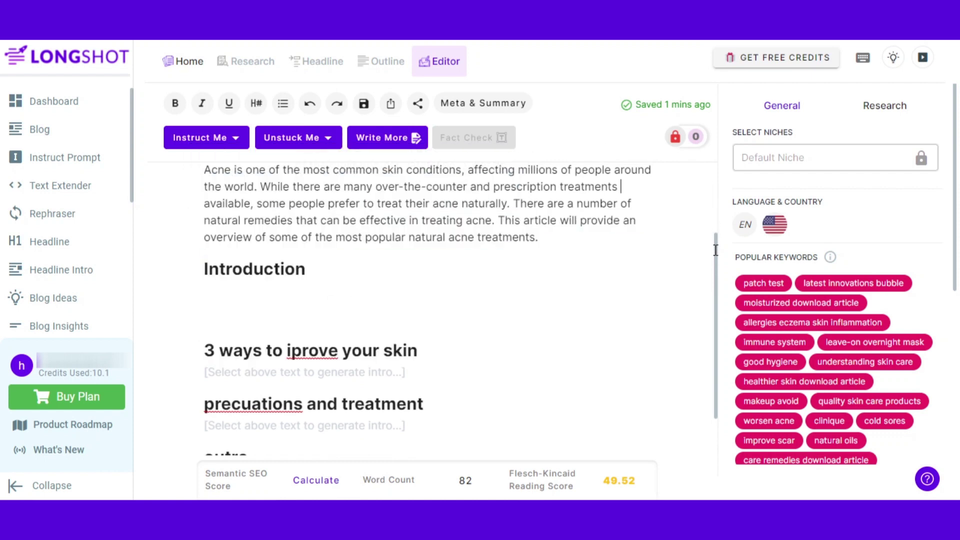
scroll(716, 250, "up", 3)
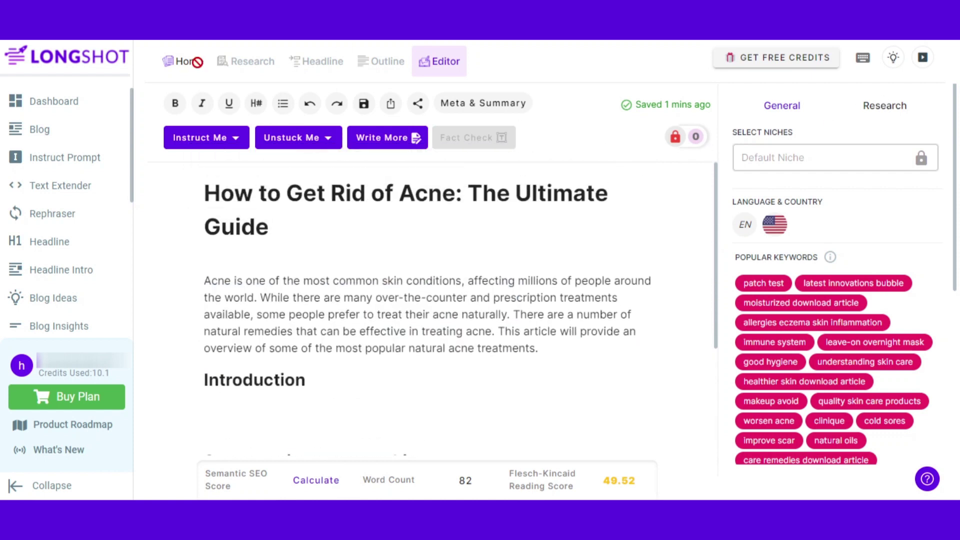
Step: View the available content languages and target countries, leaving both settings as they are
left_click(736, 229)
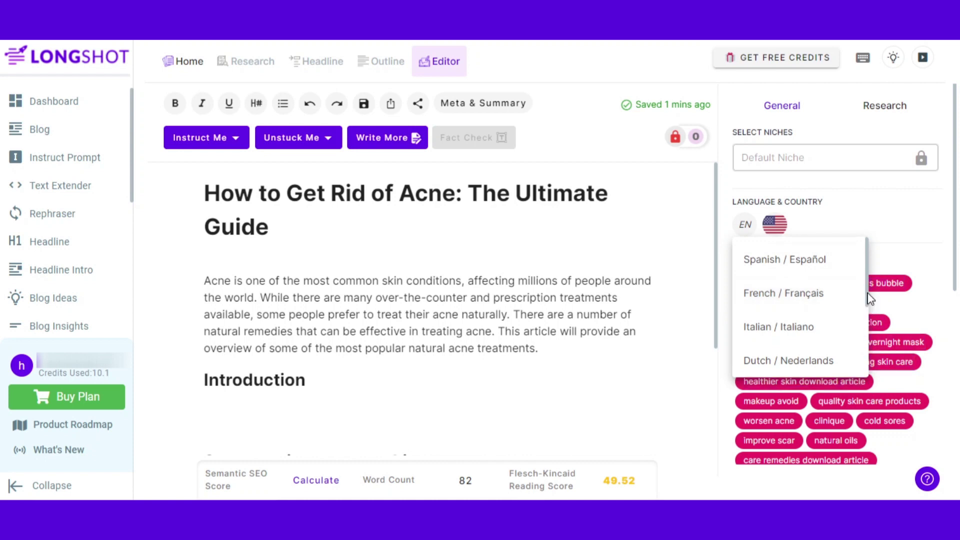
left_click_drag(870, 299, 868, 323)
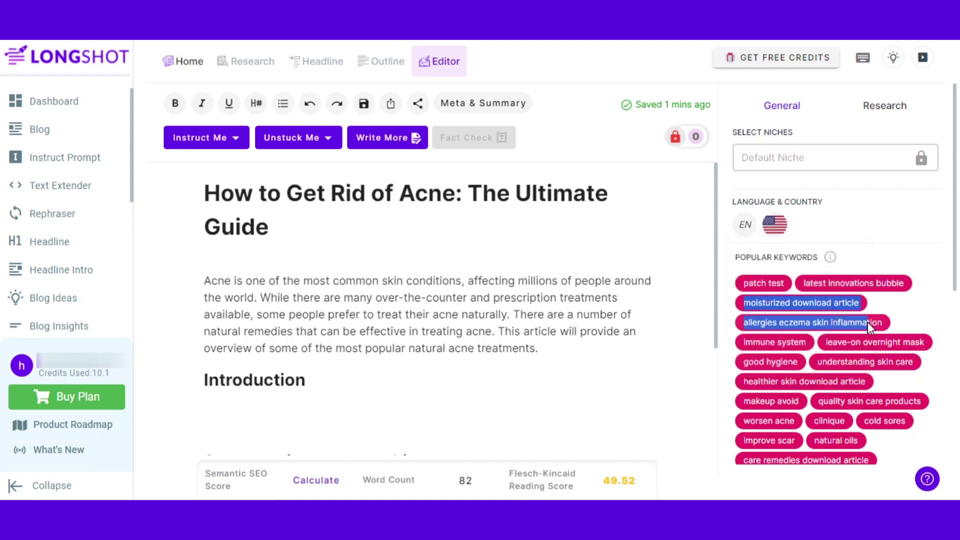
left_click(776, 229)
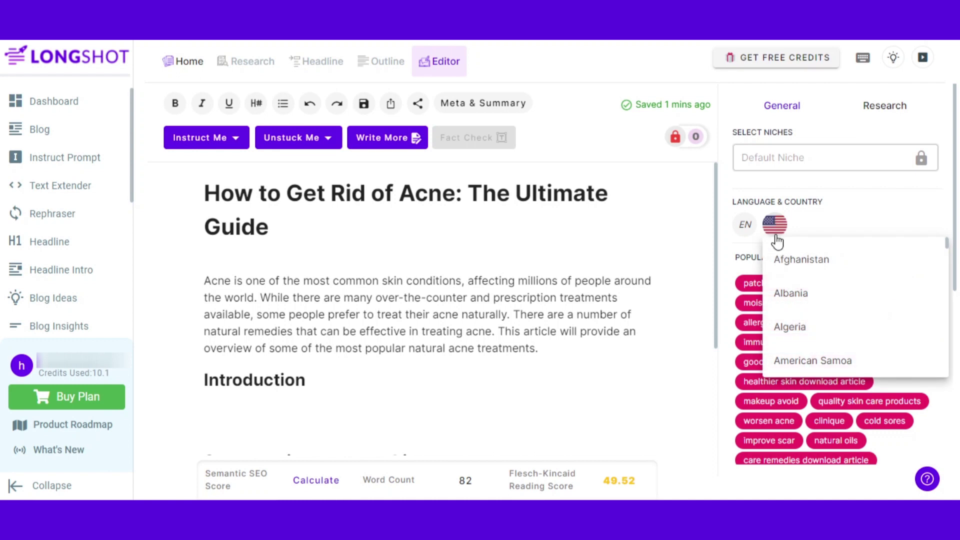
left_click(824, 215)
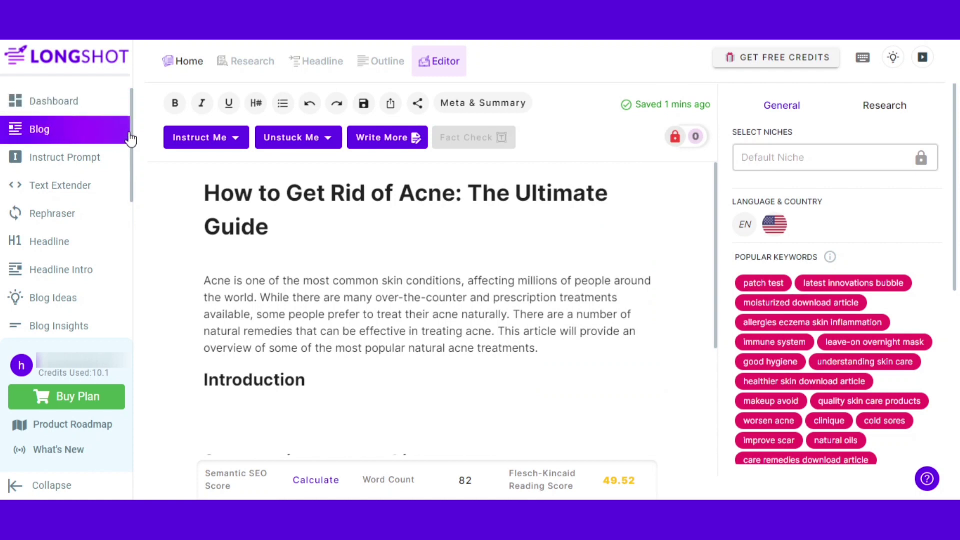
Step: View the additional AI options for the acne paragraph and Introduction heading, and show the article's research options
left_click_drag(131, 140, 130, 268)
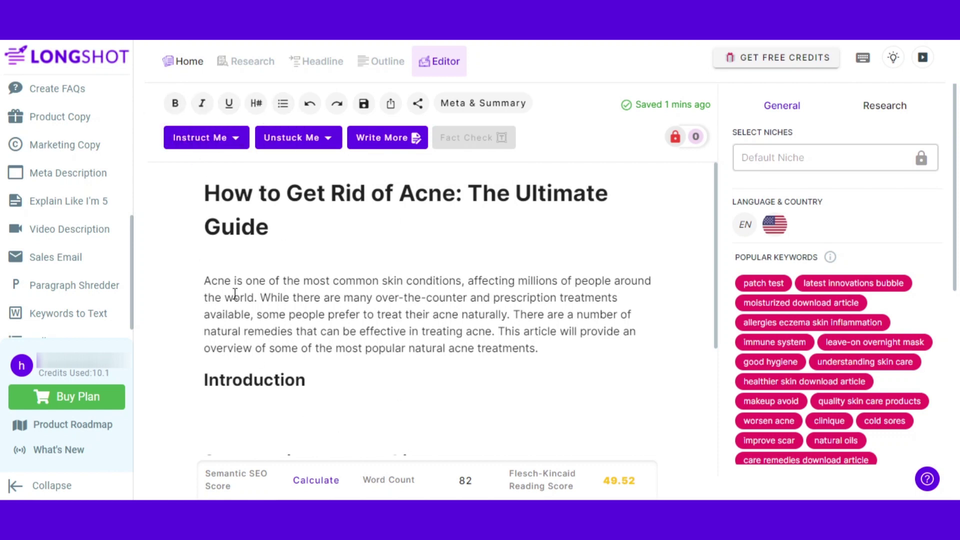
left_click_drag(344, 294, 527, 358)
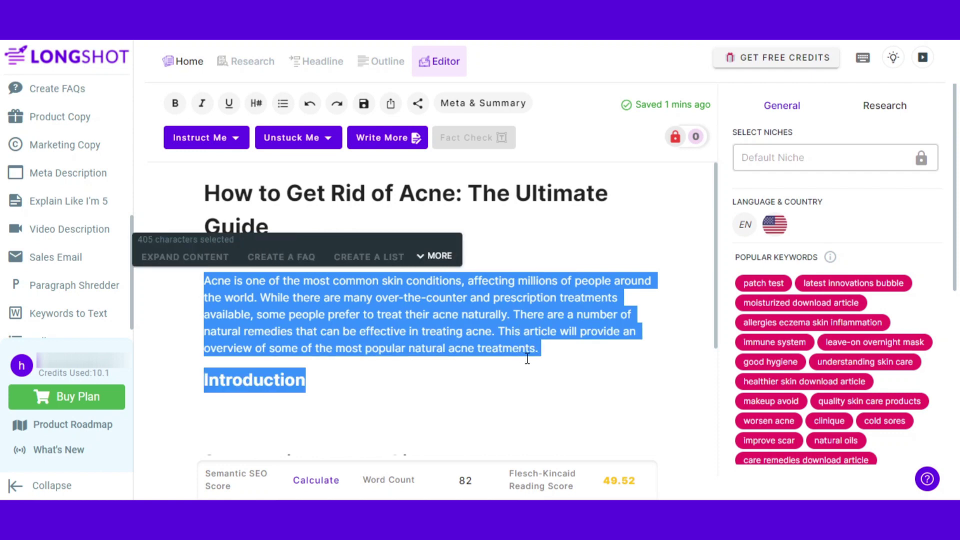
left_click(420, 253)
left_click(889, 106)
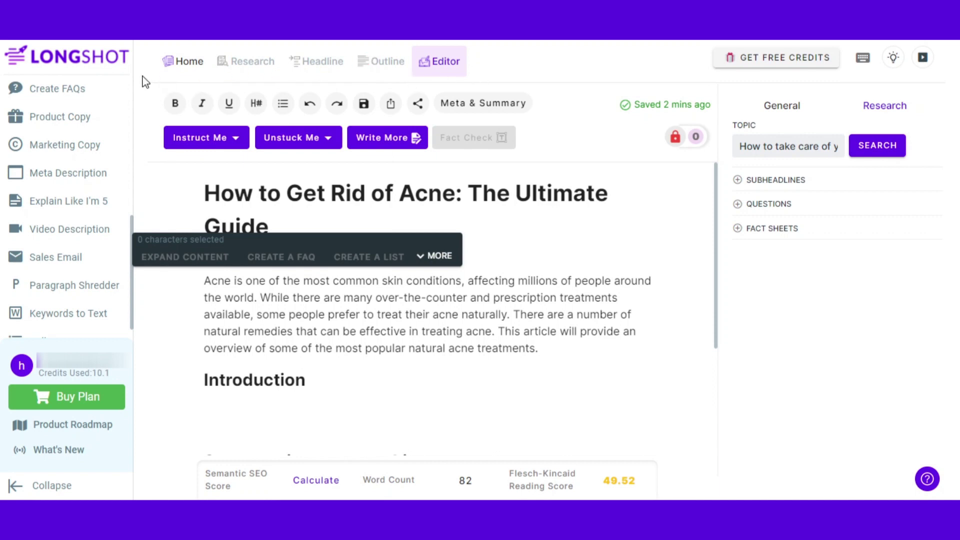
Step: Browse the writing tools list and open the Sales Email tool
scroll(125, 248, "up", 4)
scroll(143, 240, "down", 2)
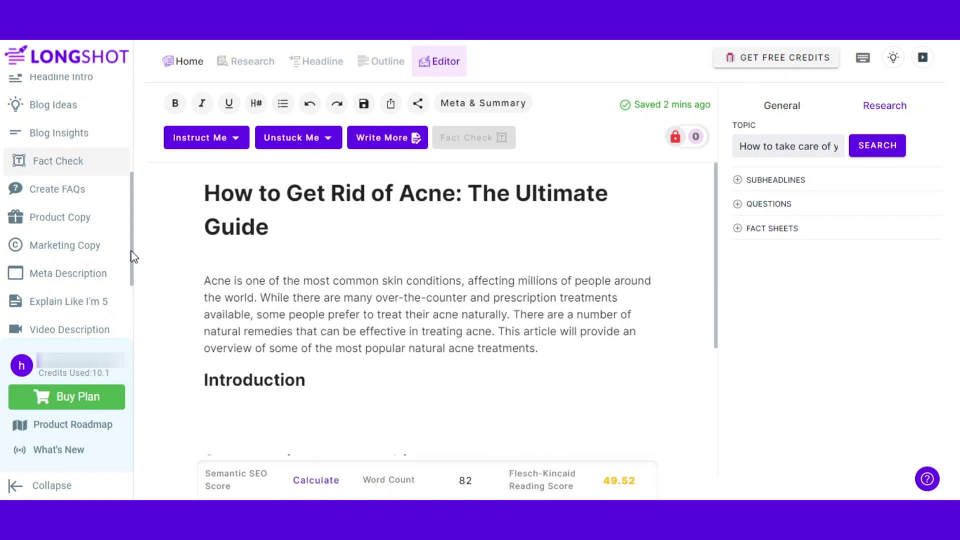
scroll(133, 270, "down", 2)
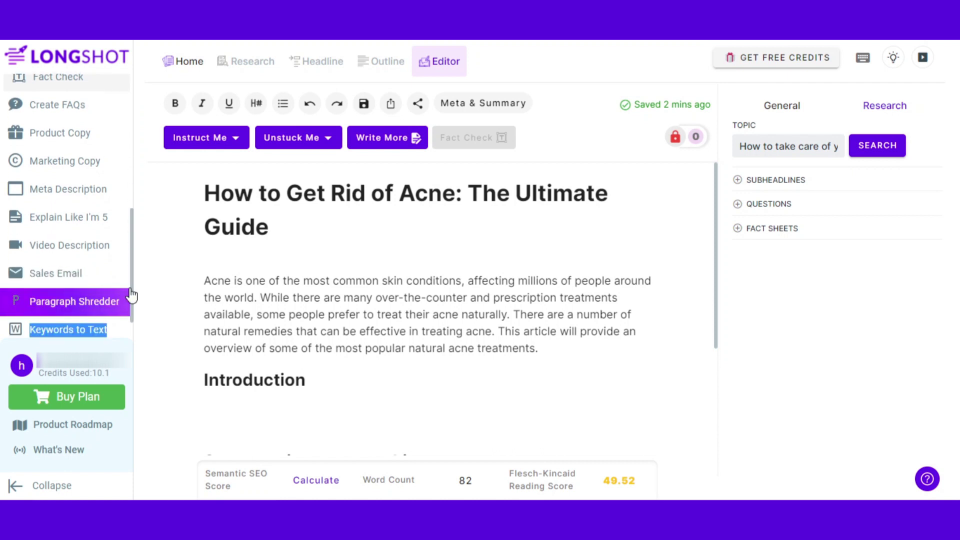
left_click(43, 282)
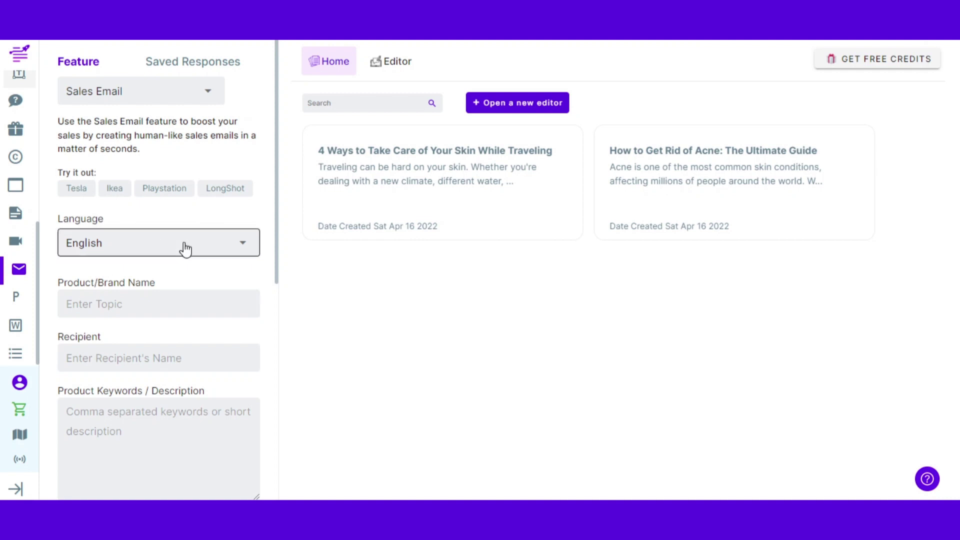
Step: Examine the Sales Email form, including its product and recipient fields, generation formats and tone-changing options
left_click_drag(280, 218, 279, 307)
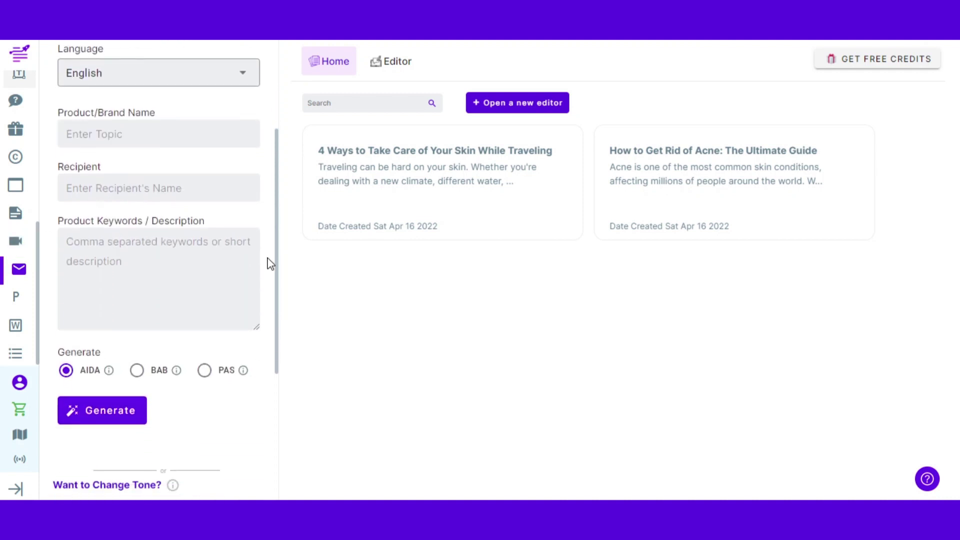
left_click_drag(277, 270, 279, 420)
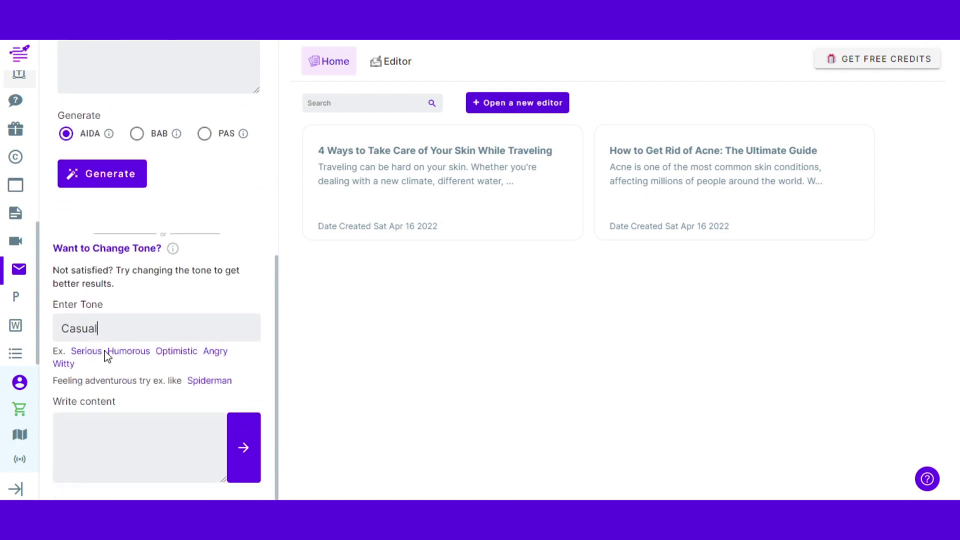
left_click(122, 334)
left_click_drag(283, 386, 274, 343)
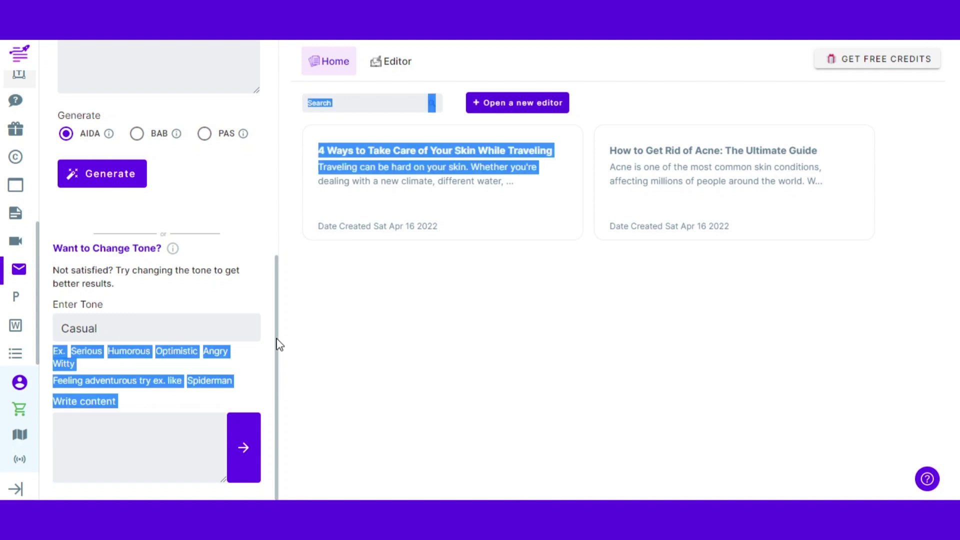
left_click(302, 333)
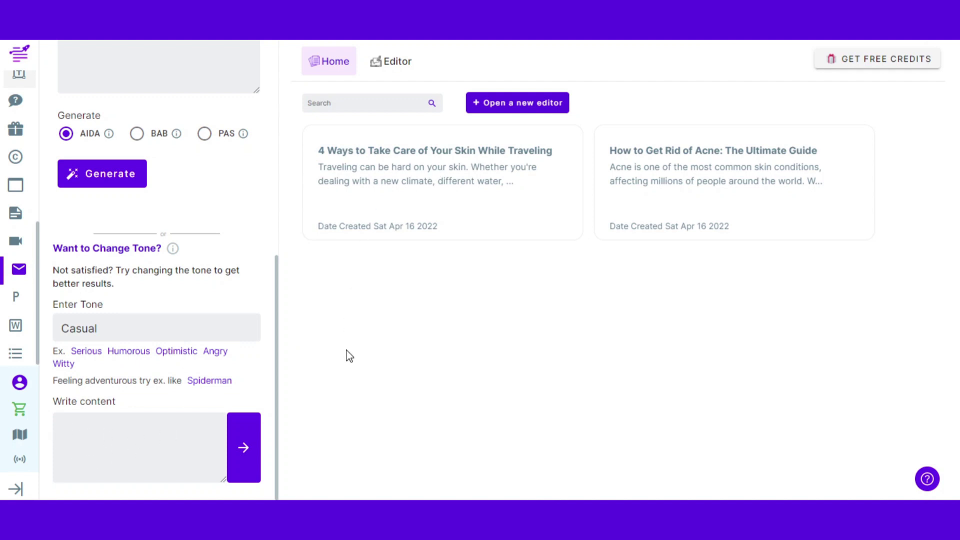
left_click_drag(279, 352, 278, 163)
left_click_drag(276, 291, 278, 30)
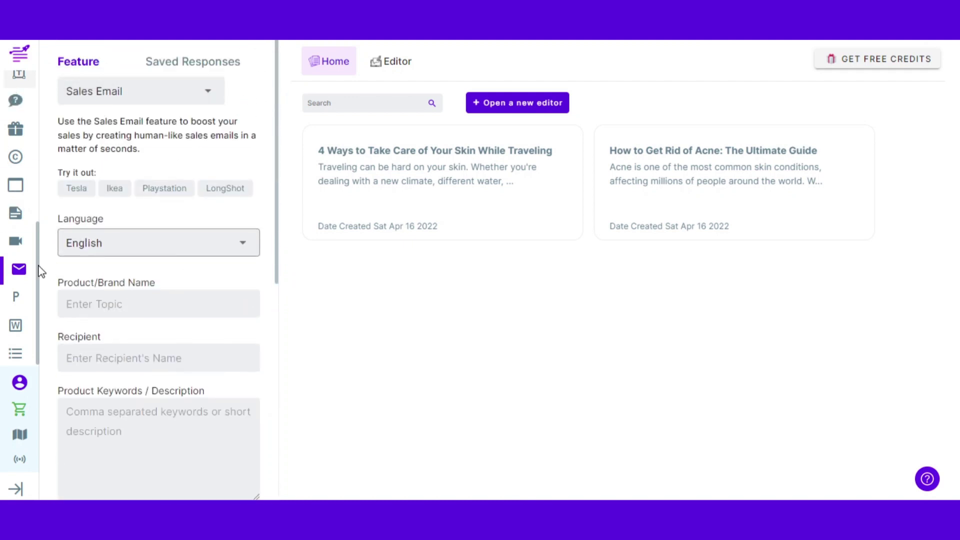
Step: Browse the writing tools and Sales Email fields again, and open the My Projects page
scroll(40, 290, "down", 1)
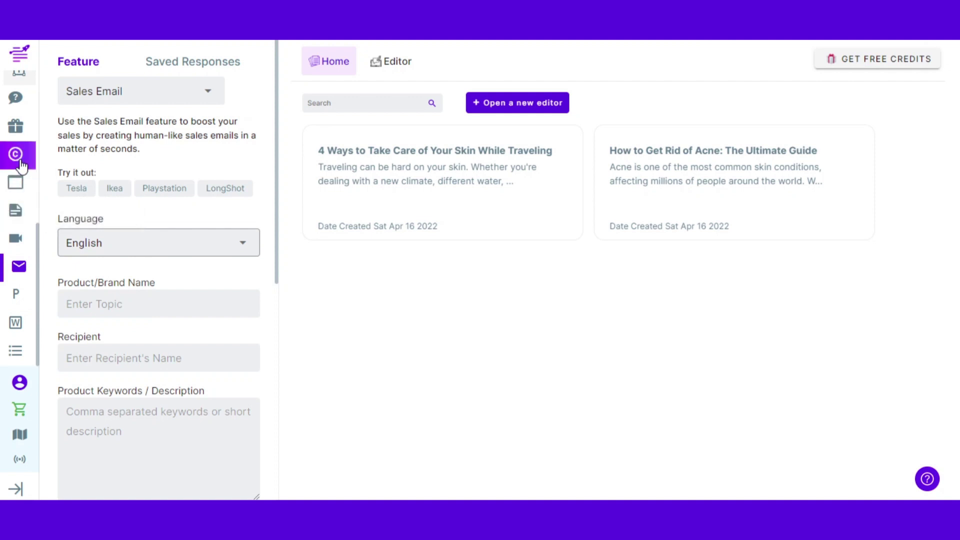
scroll(38, 172, "up", 3)
scroll(34, 188, "up", 5)
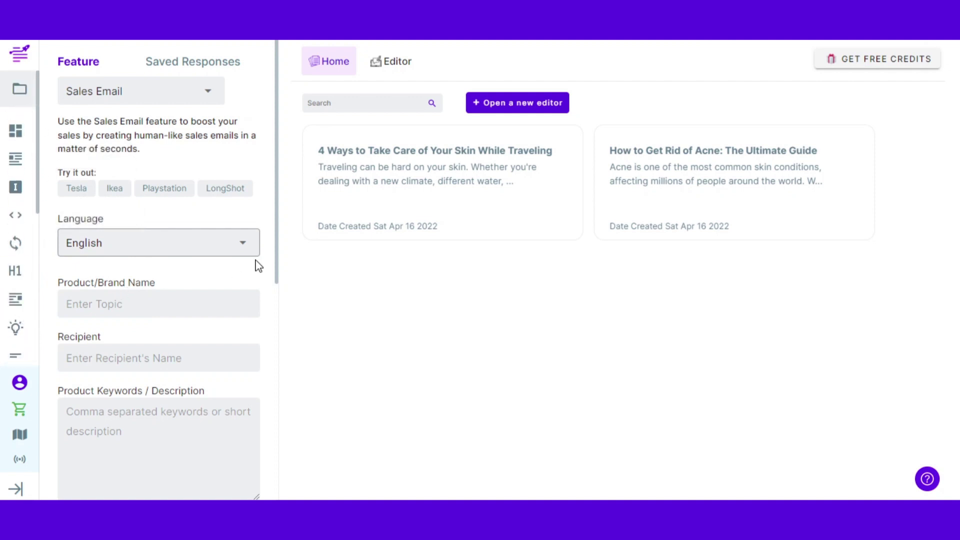
left_click_drag(279, 220, 274, 316)
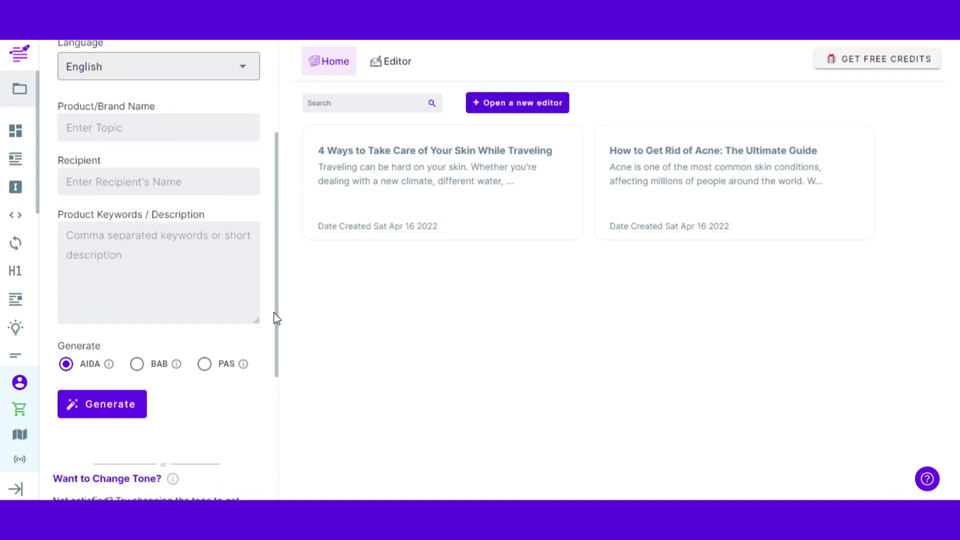
scroll(86, 180, "up", 3)
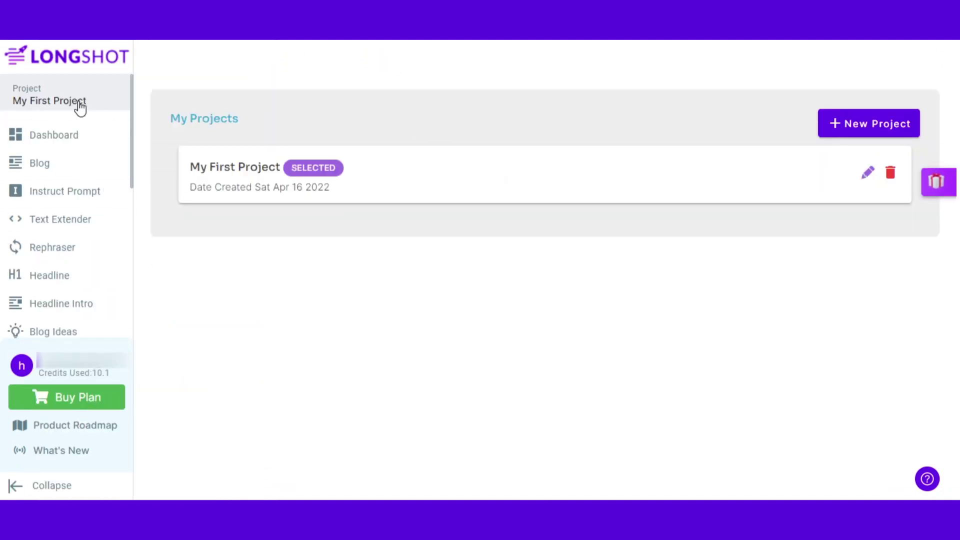
Step: View the name and description settings of My First Project and close them without making changes
left_click(868, 176)
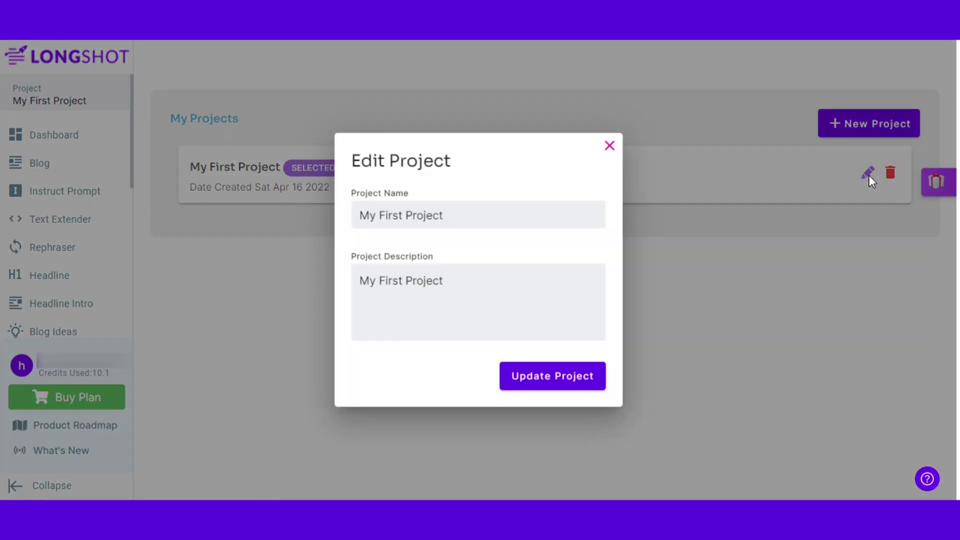
left_click(610, 146)
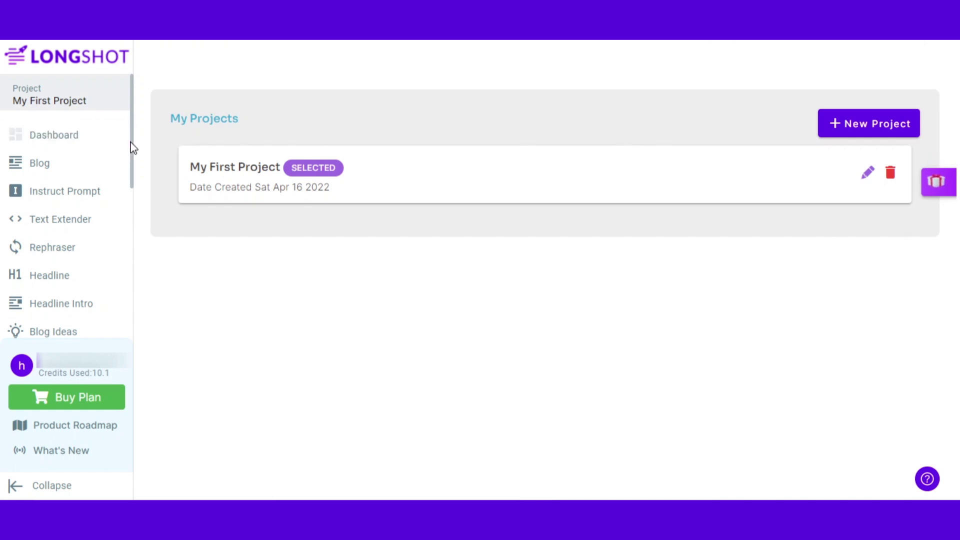
left_click_drag(133, 145, 142, 104)
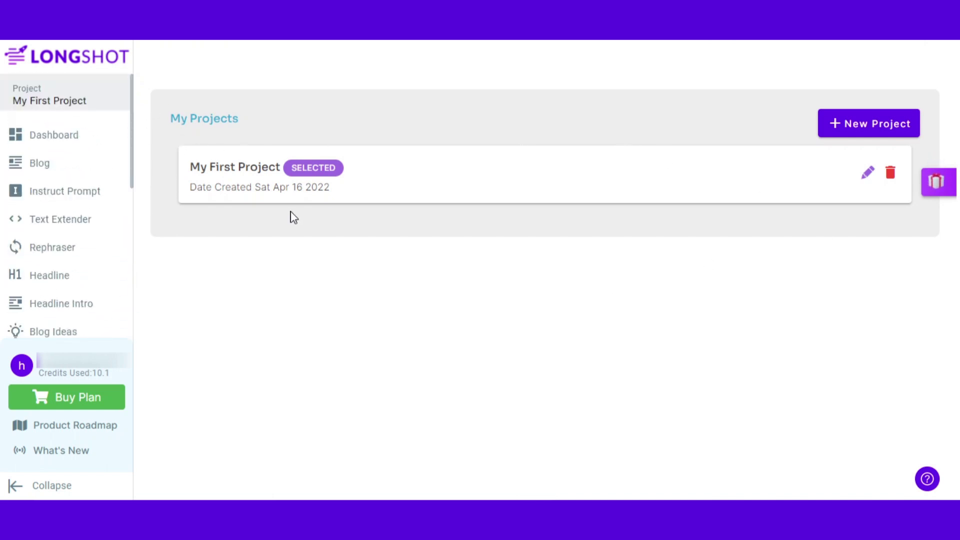